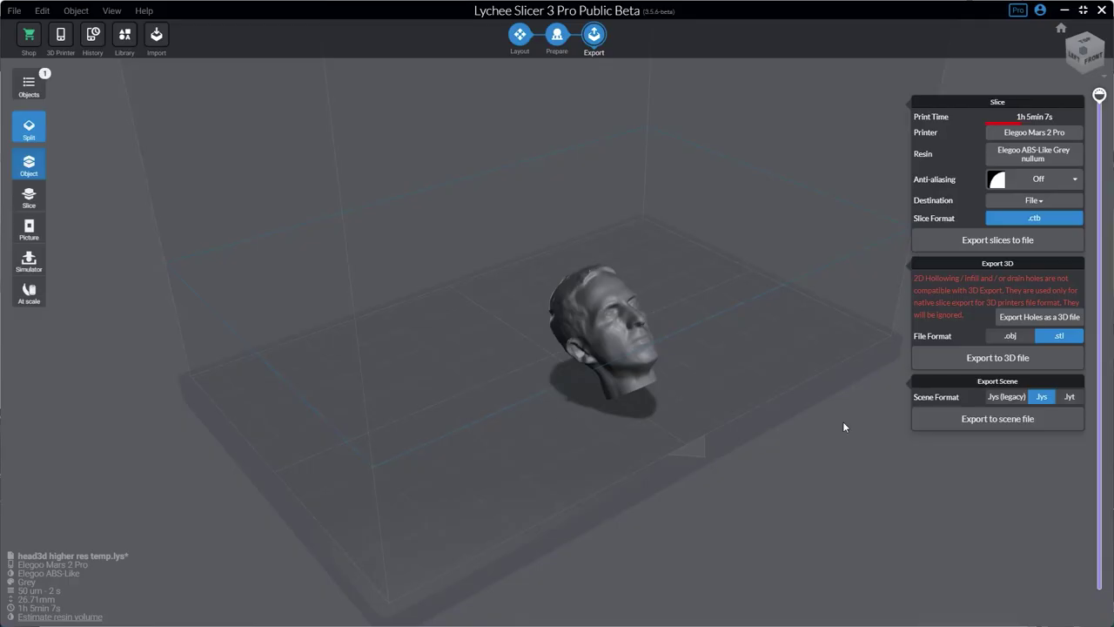
Lay out ten scaled head copies on the Mars 2 Pro plate, then return to slice export (est. 1h 5min 7s).
{"action": "left_click", "coordinate": [519, 35]}
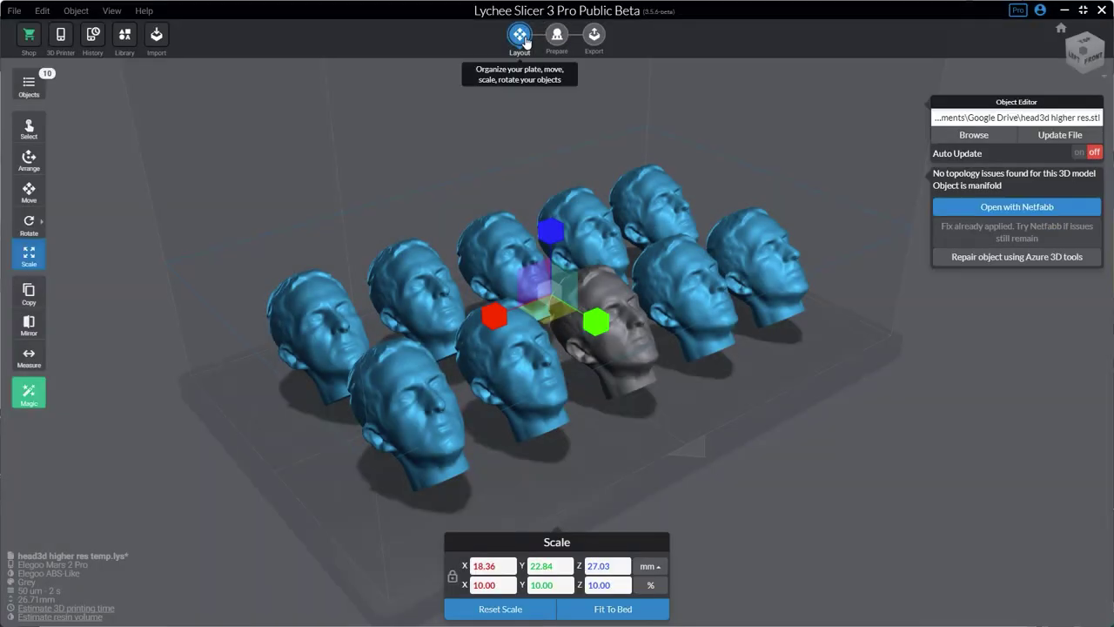
{"action": "left_click", "coordinate": [594, 37]}
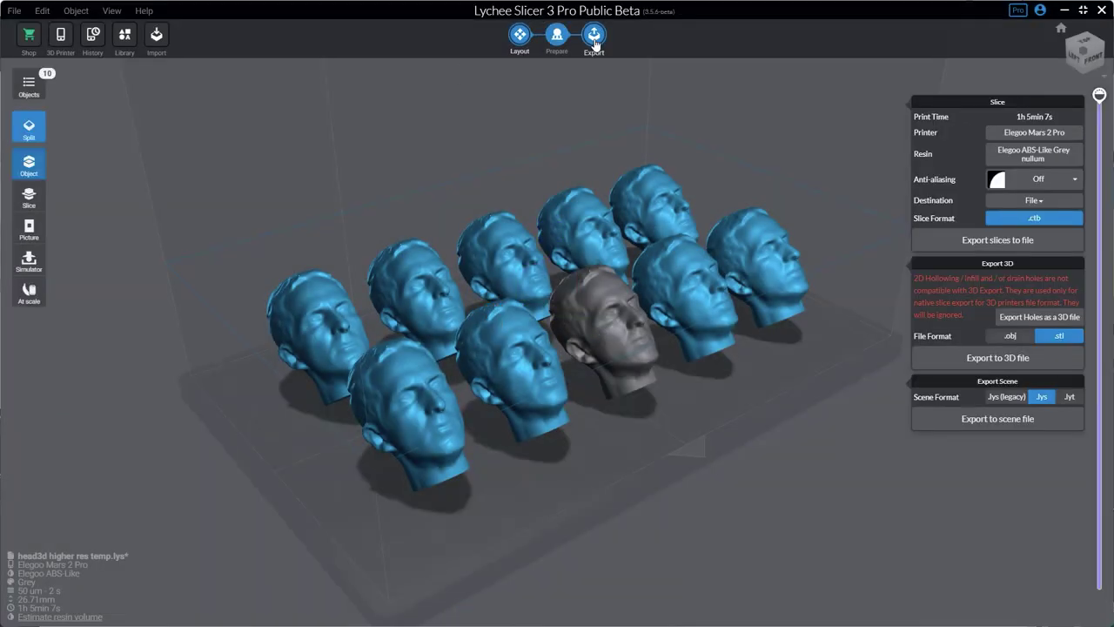
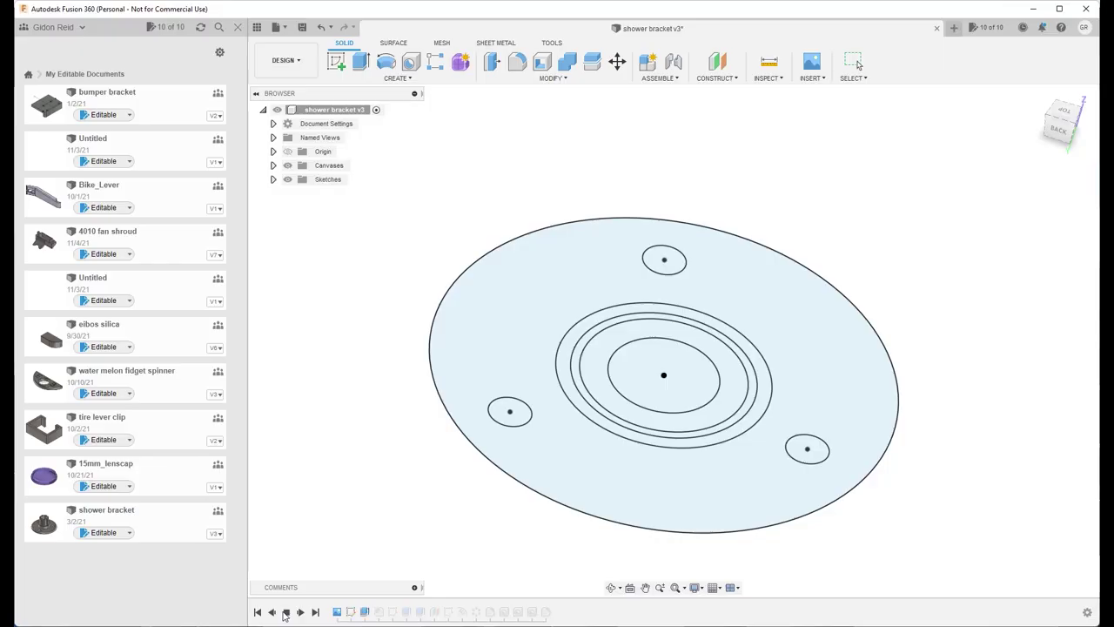
Replay the Fusion 360 timeline to rebuild the shower bracket, then orbit and recentre the view.
{"action": "left_click", "coordinate": [286, 612]}
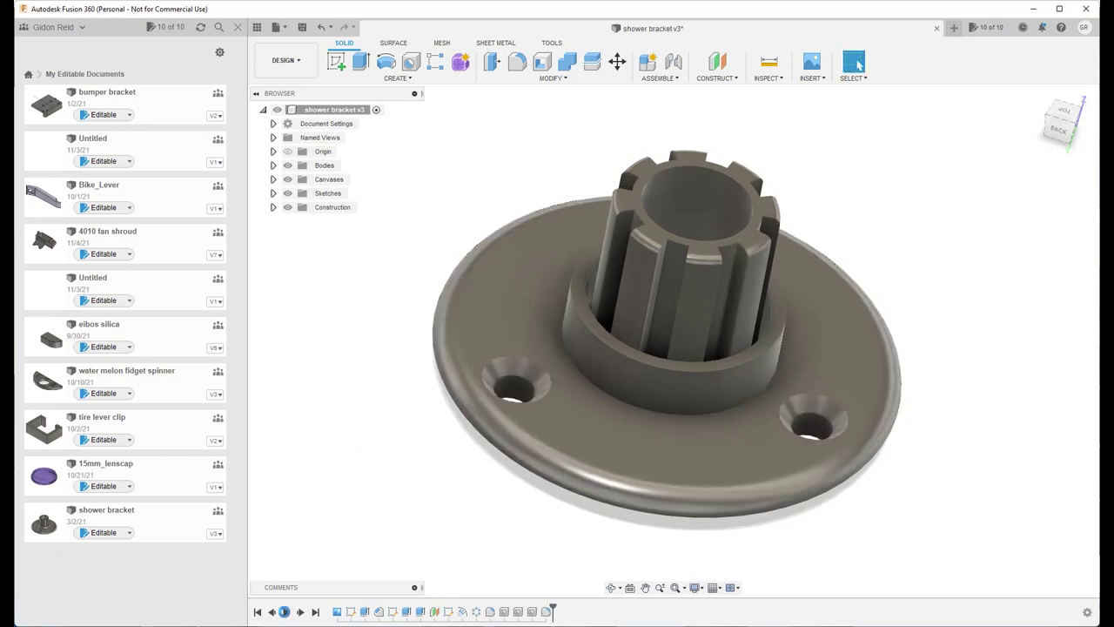
{"action": "middle_click_drag", "start_coordinate": [942, 240], "coordinate": [946, 404], "text": "shift"}
{"action": "middle_click_drag", "start_coordinate": [891, 253], "coordinate": [853, 304]}
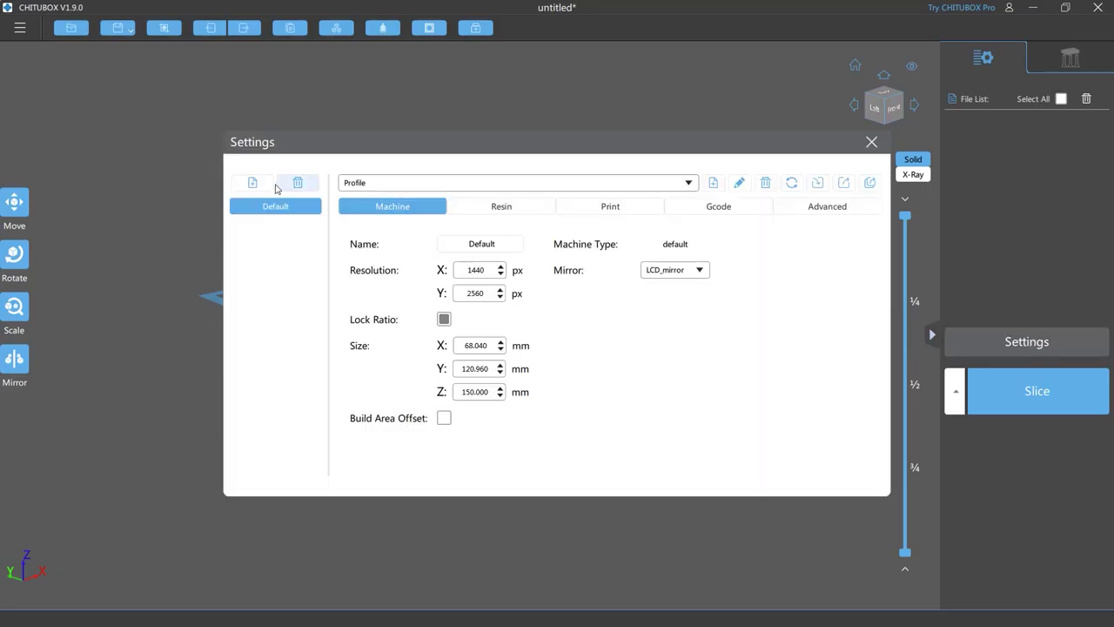
Add an ELEGOO MARS 2 PRO printer profile and review its Resin and Print settings.
{"action": "left_click", "coordinate": [270, 188]}
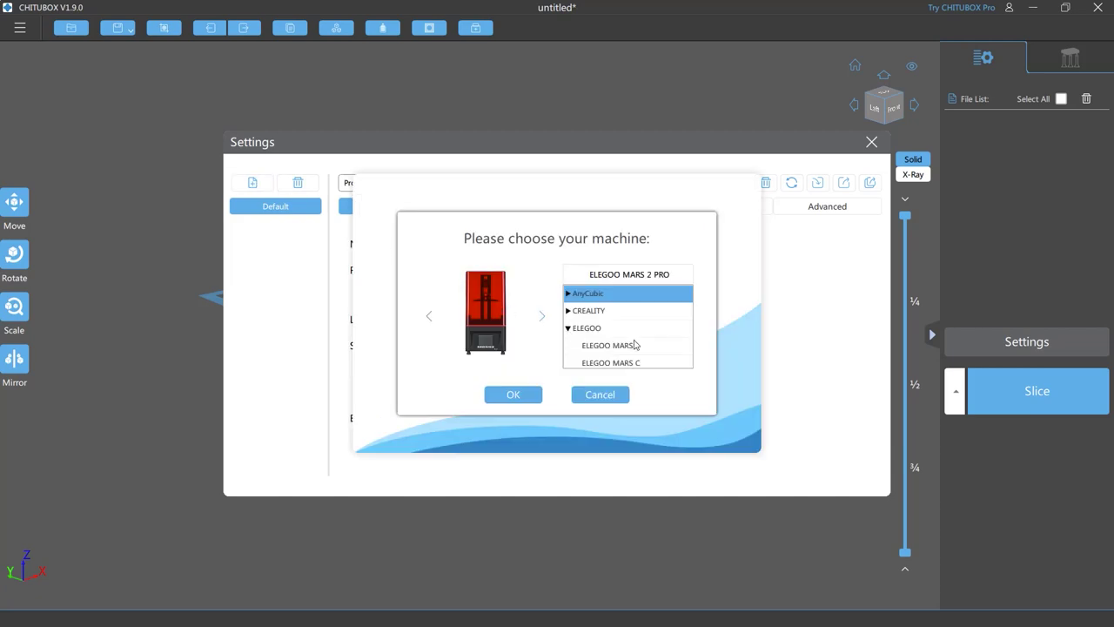
{"action": "scroll", "coordinate": [635, 345], "scroll_direction": "down", "scroll_amount": 2}
{"action": "left_click", "coordinate": [629, 360]}
{"action": "scroll", "coordinate": [627, 356], "scroll_direction": "down", "scroll_amount": 1}
{"action": "left_click", "coordinate": [627, 357]}
{"action": "left_click", "coordinate": [514, 394]}
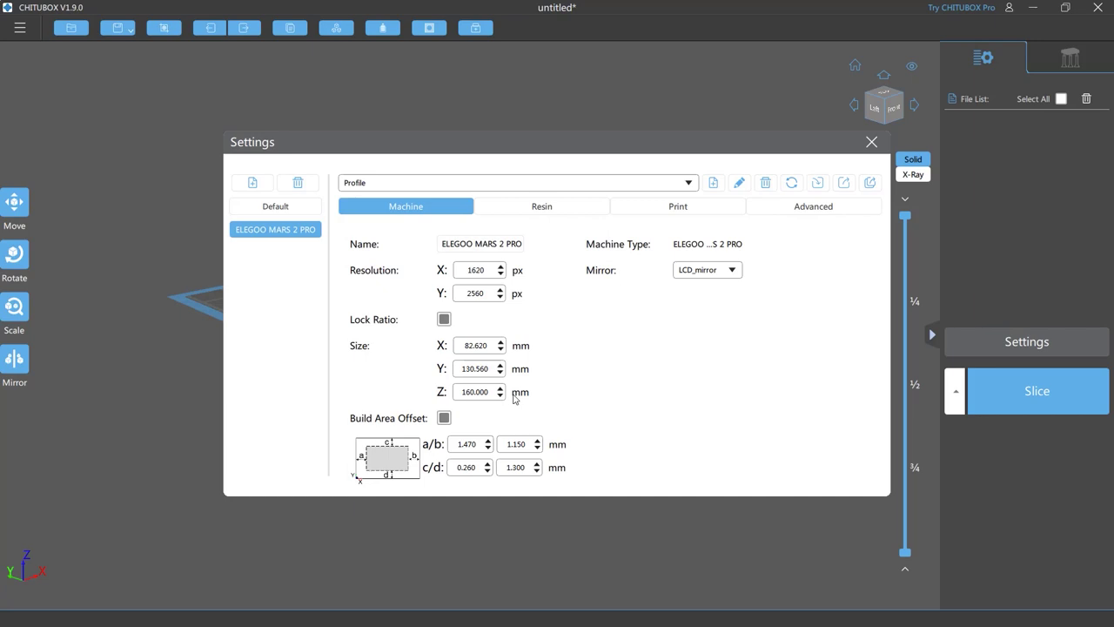
{"action": "left_click", "coordinate": [544, 208]}
{"action": "left_click", "coordinate": [651, 207]}
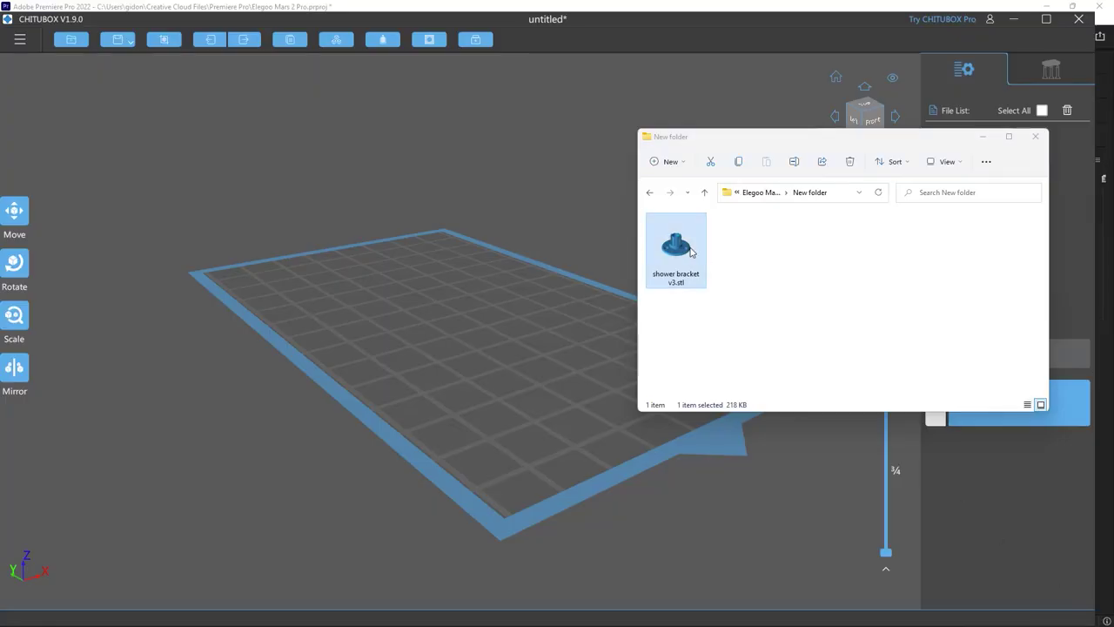
Load shower bracket v3.stl onto the build plate and rotate it -45° about X.
{"action": "left_click_drag", "start_coordinate": [692, 252], "coordinate": [482, 324]}
{"action": "left_click", "coordinate": [983, 137]}
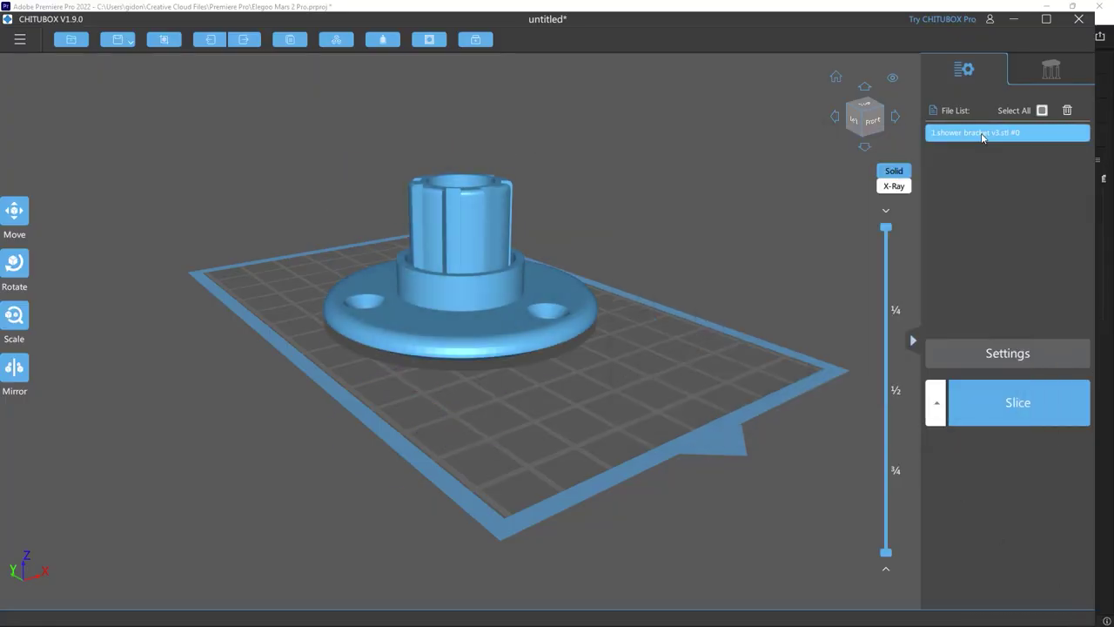
{"action": "left_click", "coordinate": [14, 263]}
{"action": "left_click_drag", "start_coordinate": [494, 263], "coordinate": [481, 228]}
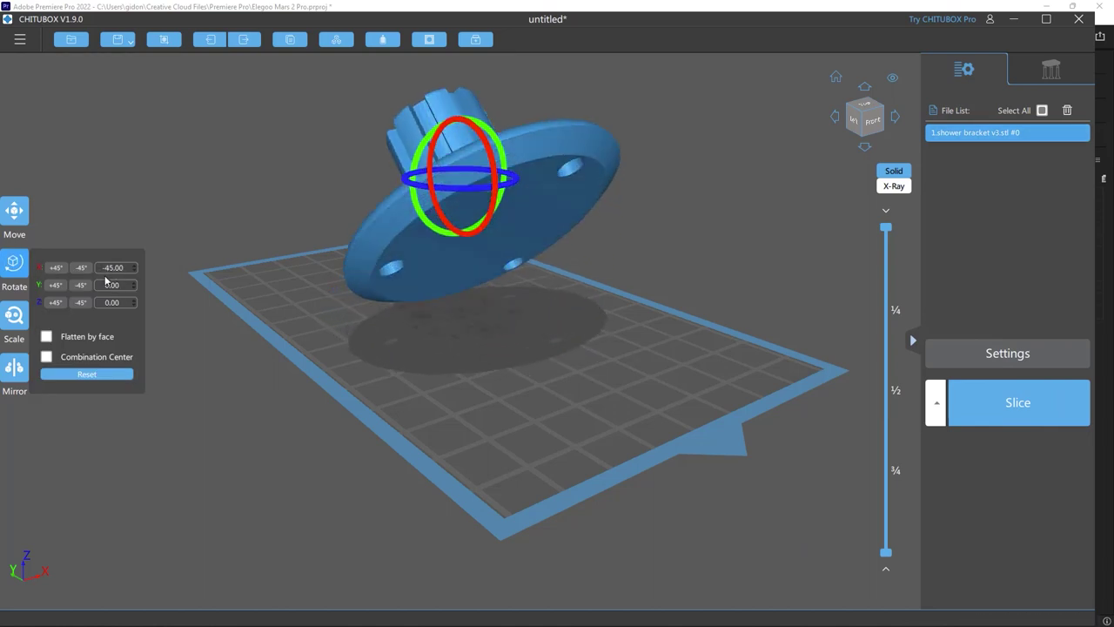
{"action": "left_click_drag", "start_coordinate": [218, 372], "coordinate": [336, 411]}
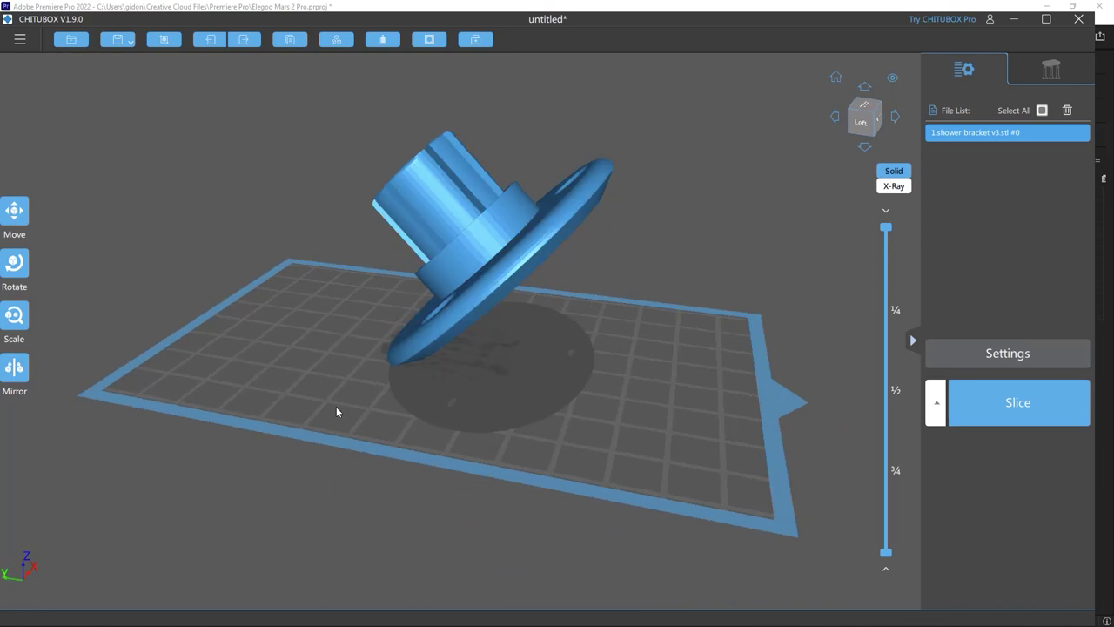
Auto-generate supports with +All, set Raft Shape to None, and inspect the result.
{"action": "left_click", "coordinate": [1048, 70]}
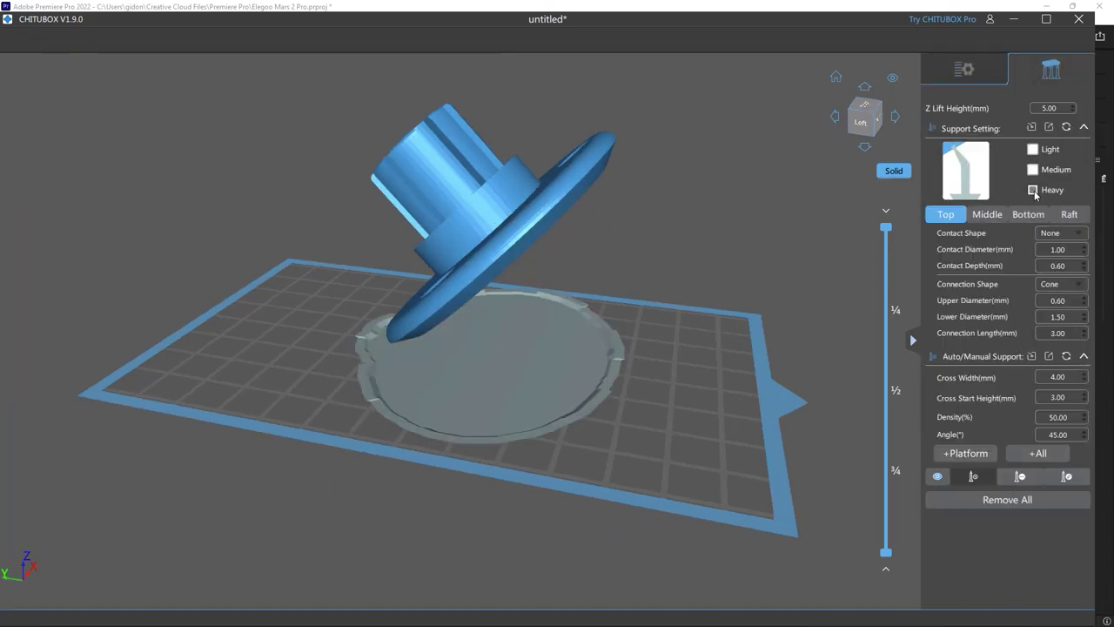
{"action": "left_click", "coordinate": [1034, 455]}
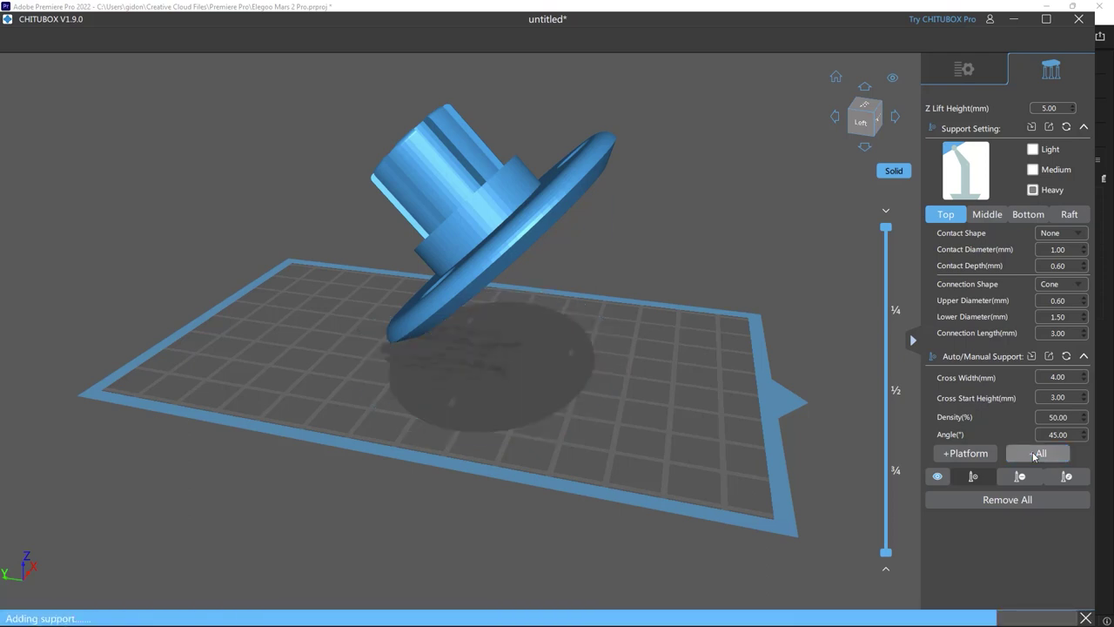
{"action": "left_click", "coordinate": [1069, 214]}
{"action": "left_click", "coordinate": [1061, 232]}
{"action": "left_click", "coordinate": [1058, 252]}
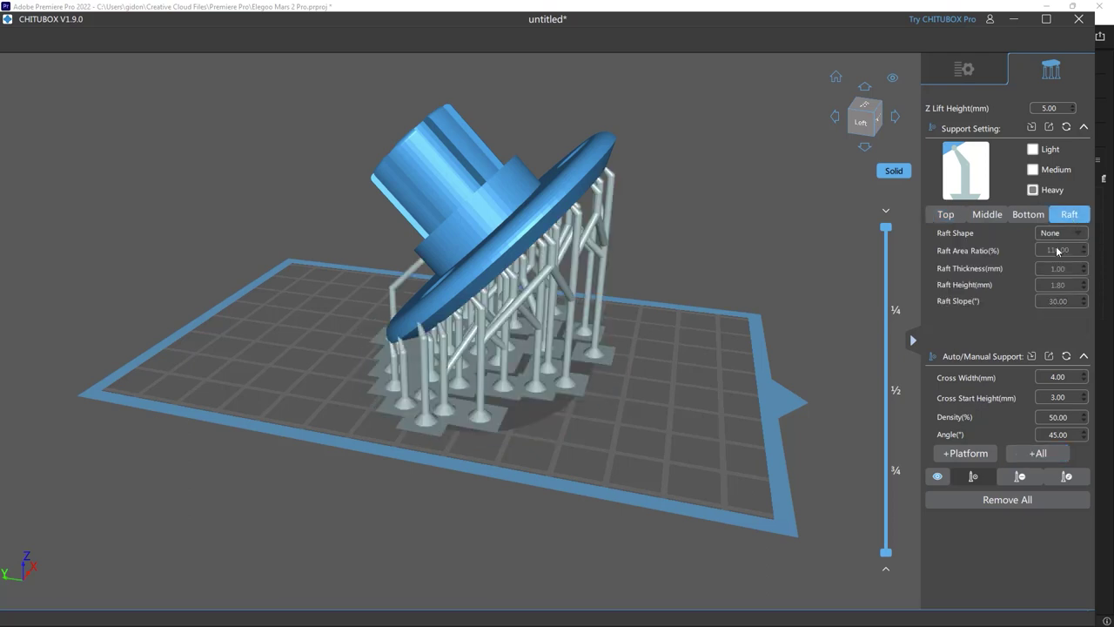
{"action": "left_click_drag", "start_coordinate": [810, 357], "coordinate": [770, 373]}
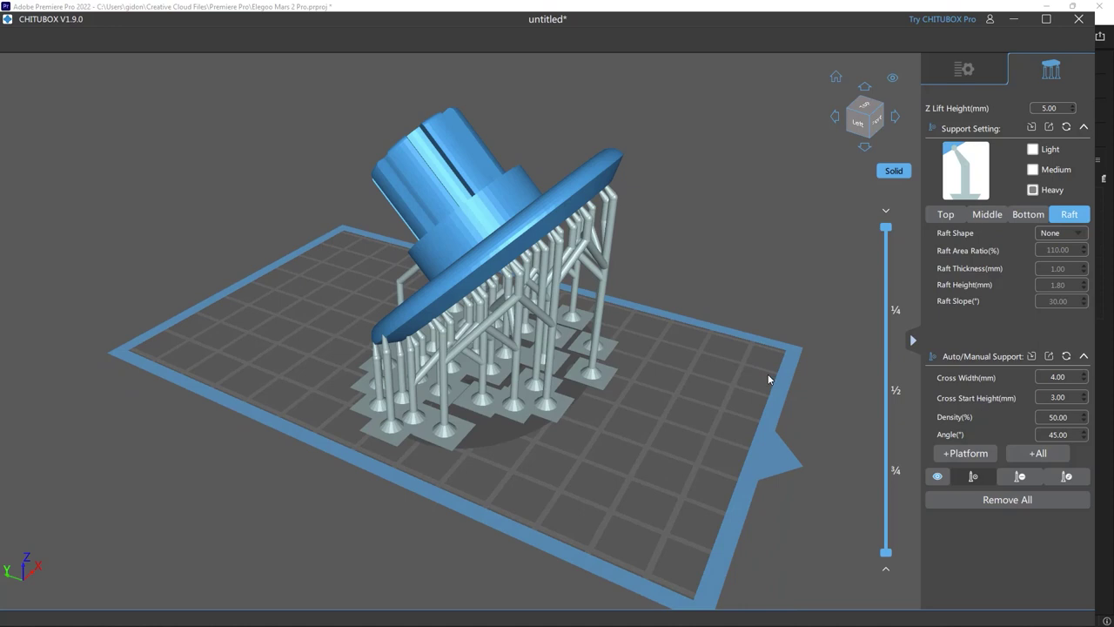
{"action": "mouse_move", "coordinate": [886, 229]}
{"action": "left_mouse_down"}
{"action": "mouse_move", "coordinate": [888, 504]}
{"action": "mouse_move", "coordinate": [885, 228]}
{"action": "left_mouse_up"}
Slice the bracket (1020 layers, 20.69 ml, 2h44m8s), preview layer 461, and detect islands.
{"action": "left_click", "coordinate": [966, 69]}
{"action": "left_click", "coordinate": [996, 359]}
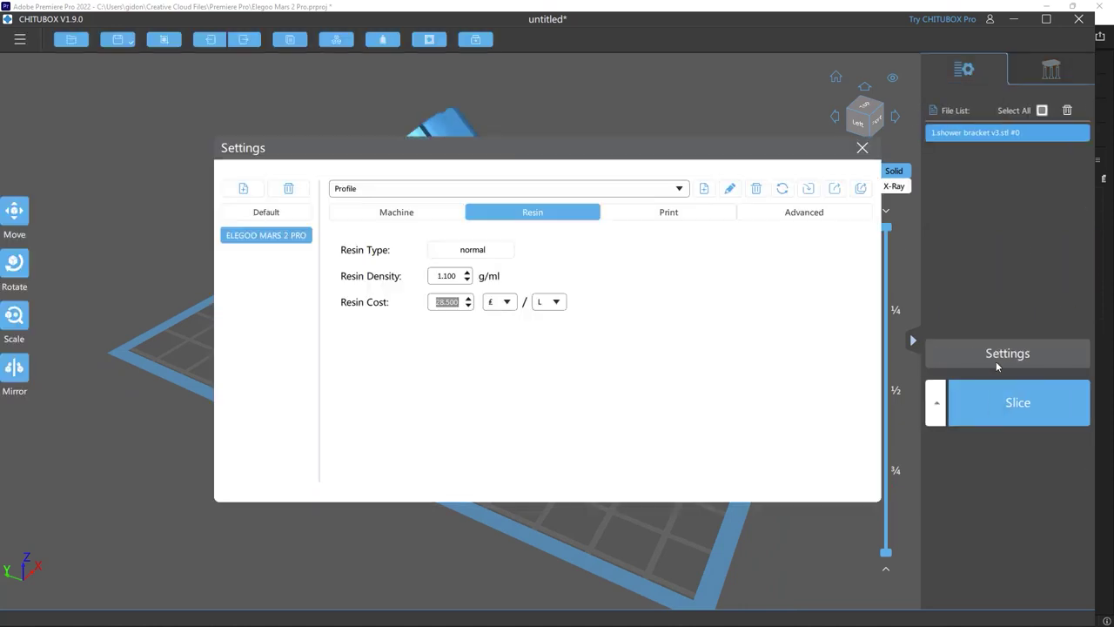
{"action": "left_click", "coordinate": [862, 148]}
{"action": "left_click", "coordinate": [1017, 402]}
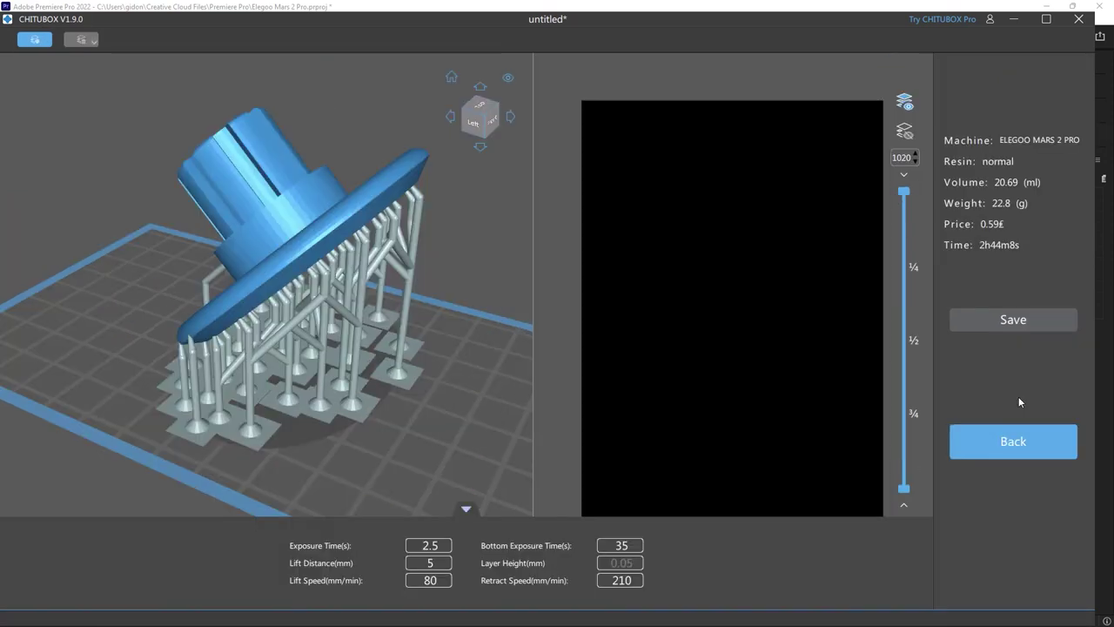
{"action": "left_click_drag", "start_coordinate": [903, 192], "coordinate": [916, 171]}
{"action": "left_click", "coordinate": [905, 133]}
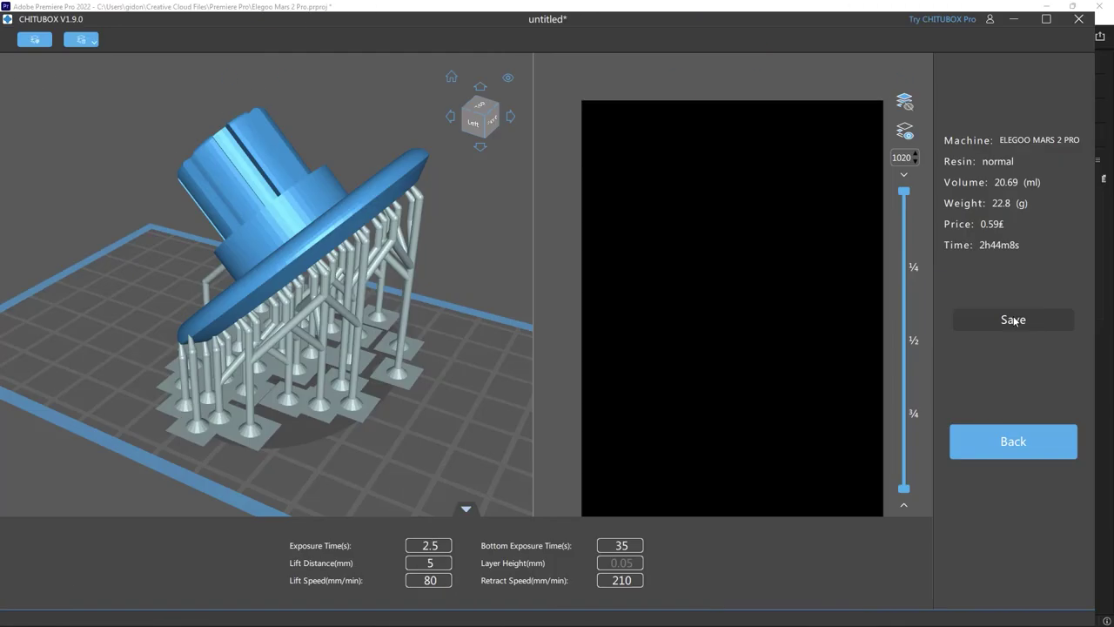
Begin saving the sliced file to the MARS 2 PRO (N:) drive.
{"action": "left_click", "coordinate": [1013, 319]}
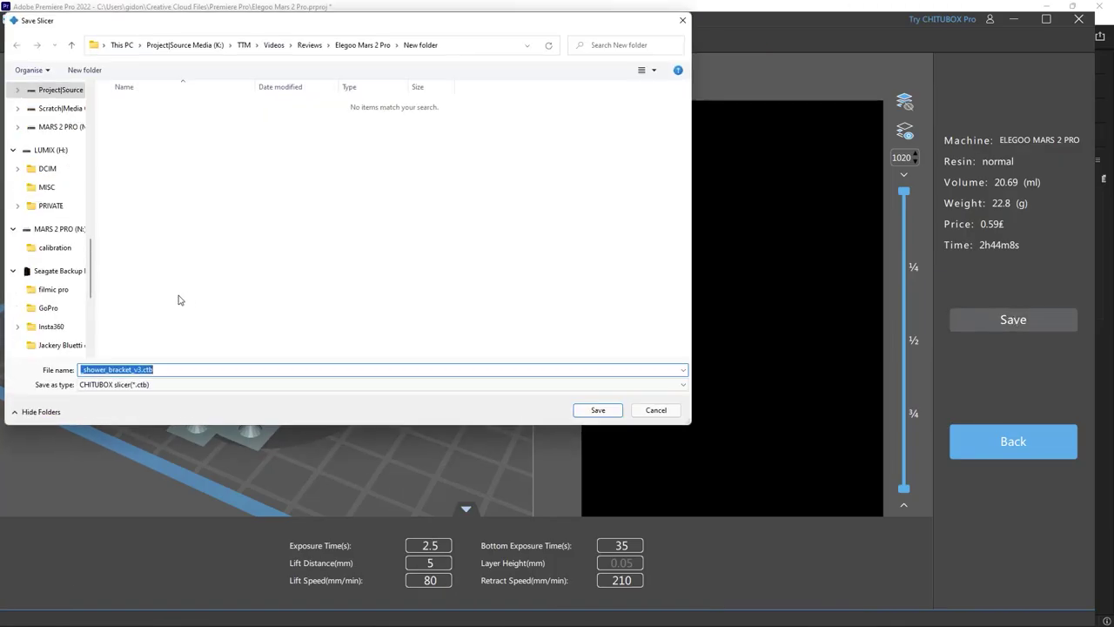
{"action": "left_click", "coordinate": [54, 229]}
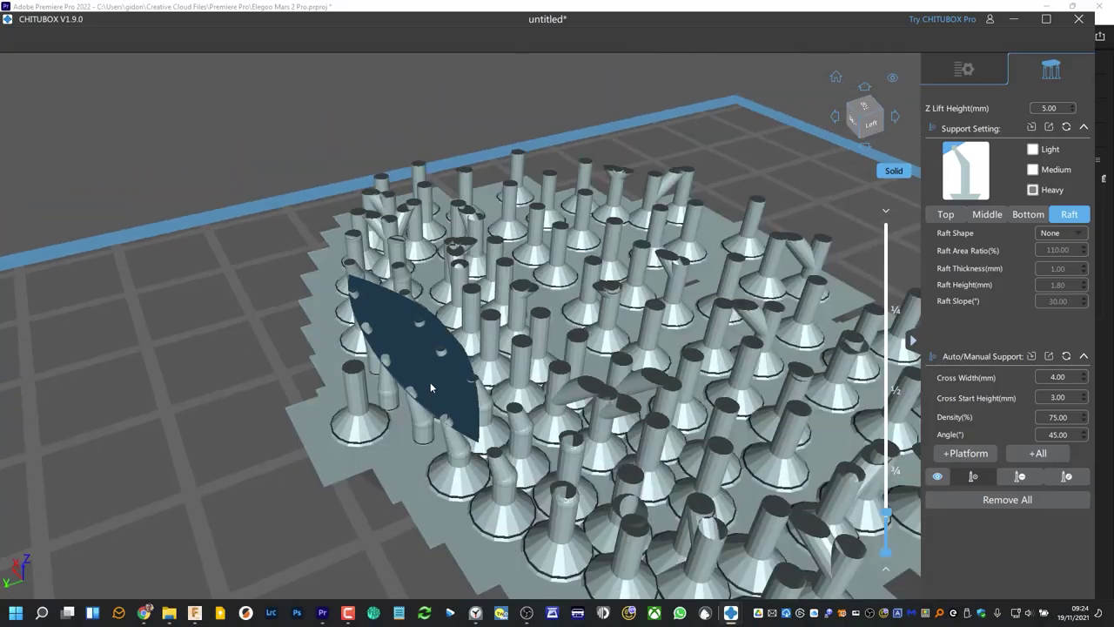
Orbit around the supported model and add a manual support point on it.
{"action": "left_click_drag", "start_coordinate": [430, 382], "coordinate": [446, 328]}
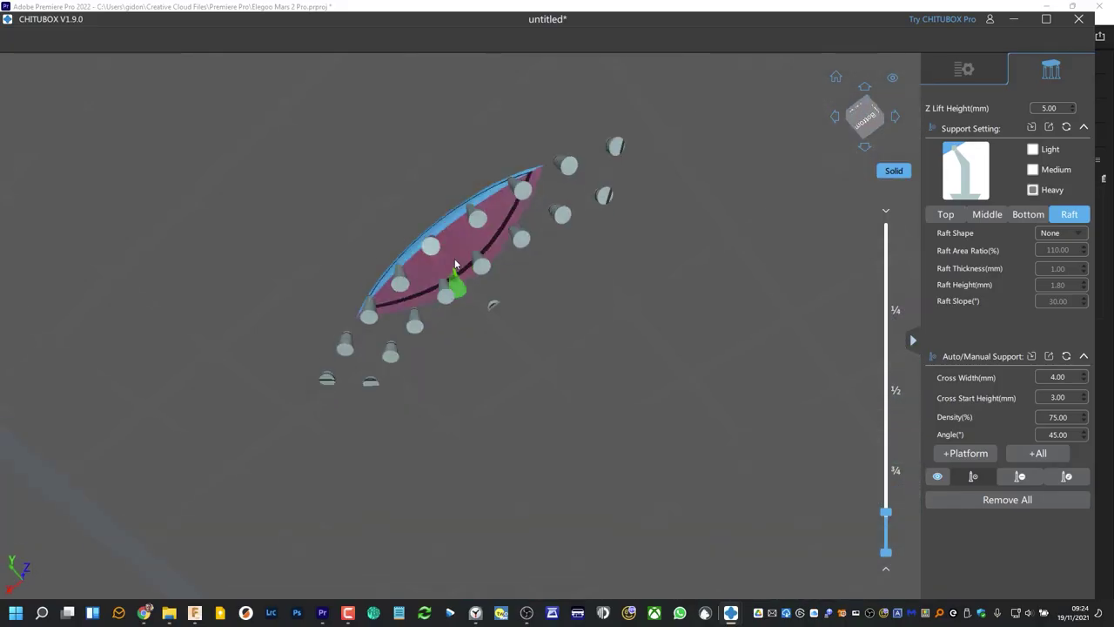
{"action": "mouse_move", "coordinate": [453, 278]}
{"action": "left_mouse_down"}
{"action": "mouse_move", "coordinate": [462, 230]}
{"action": "mouse_move", "coordinate": [464, 283]}
{"action": "left_mouse_up"}
{"action": "left_click", "coordinate": [465, 280]}
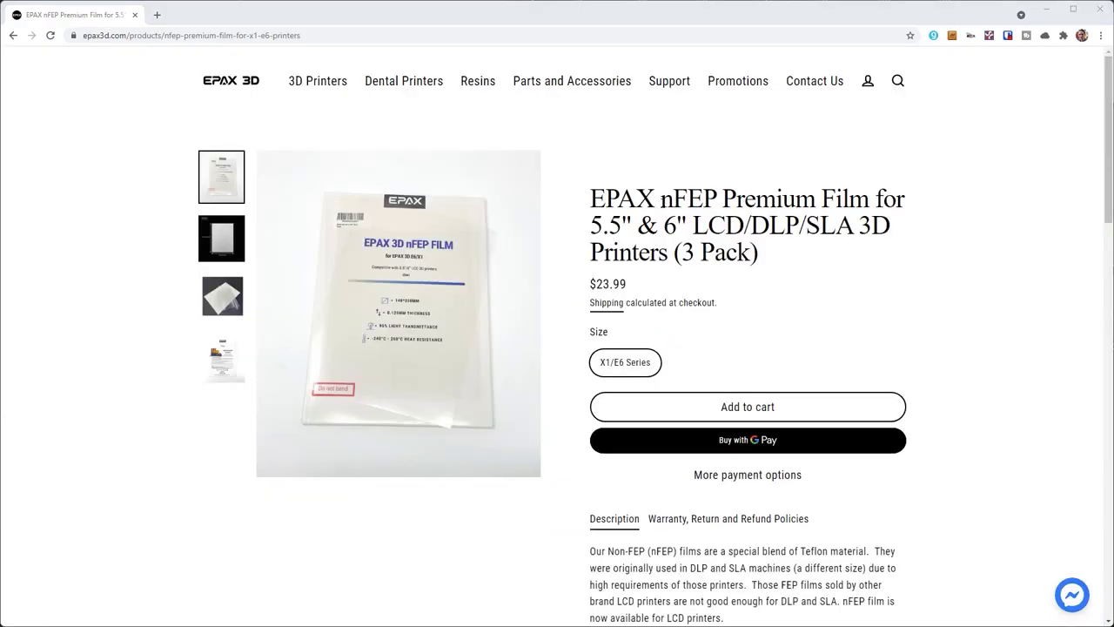
Highlight 'nFEP' in the EPAX nFEP Premium Film product title.
{"action": "left_click_drag", "start_coordinate": [660, 199], "coordinate": [690, 201]}
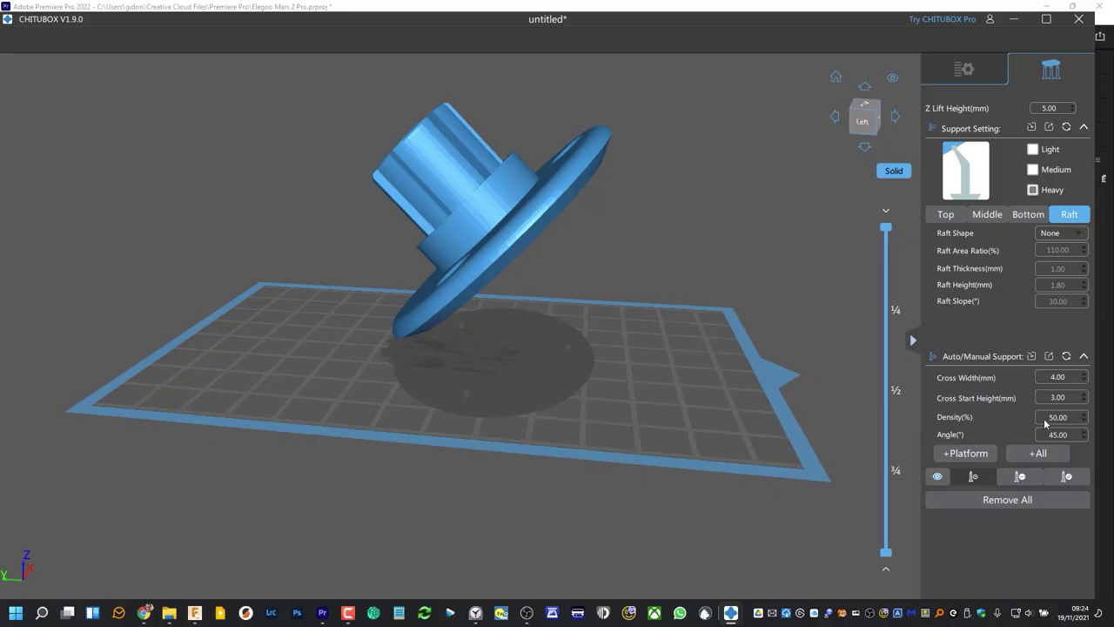
Set support density to 75, generate supports with +All, and select the Angle value.
{"action": "double_click", "coordinate": [1052, 418]}
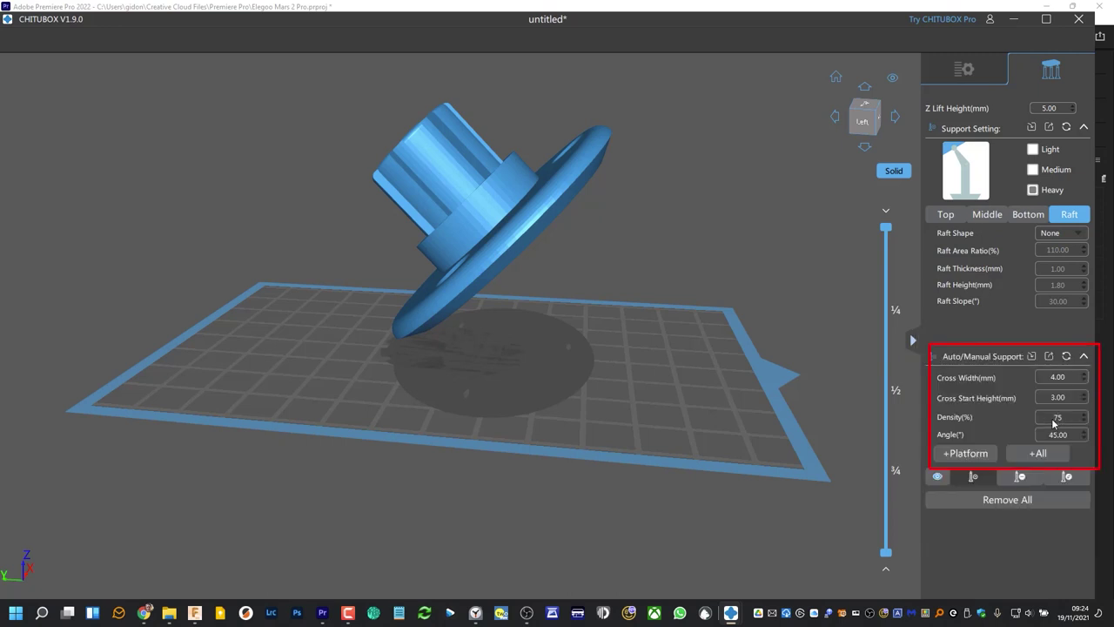
{"action": "left_click", "coordinate": [1031, 451]}
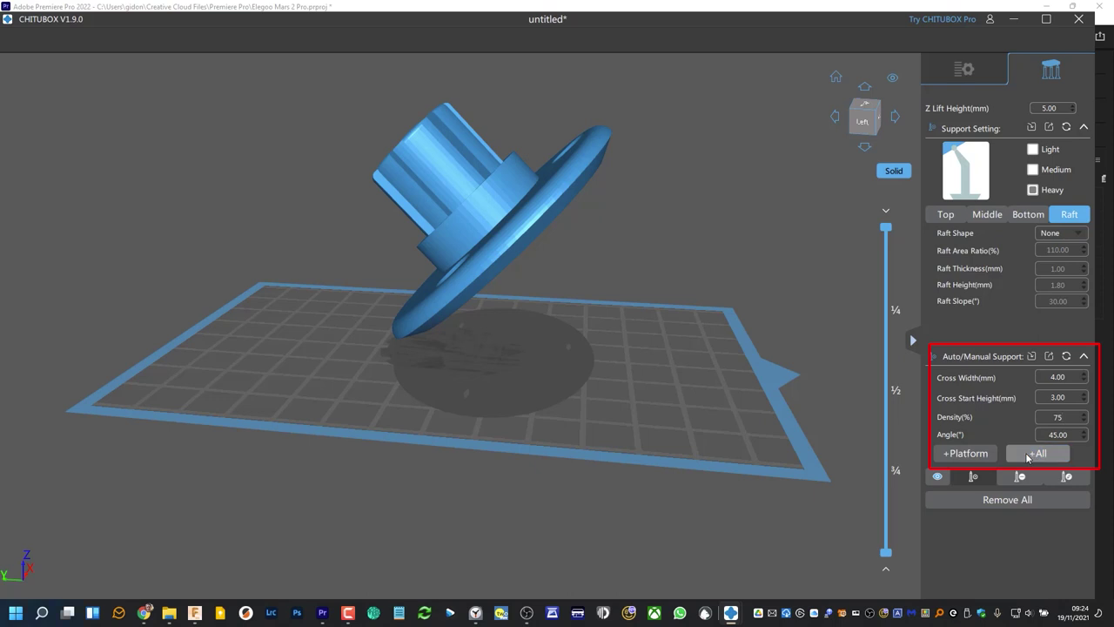
{"action": "double_click", "coordinate": [1060, 436]}
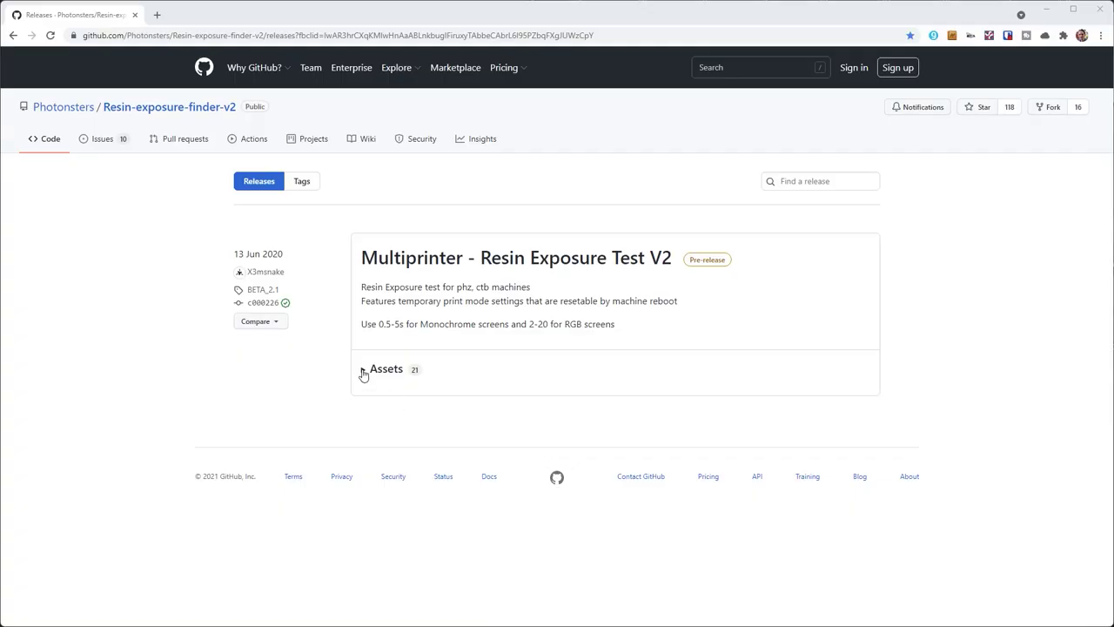
Expand the release's Assets list and scroll through the downloadable files.
{"action": "left_click", "coordinate": [363, 371]}
{"action": "scroll", "coordinate": [364, 372], "scroll_direction": "down", "scroll_amount": 3}
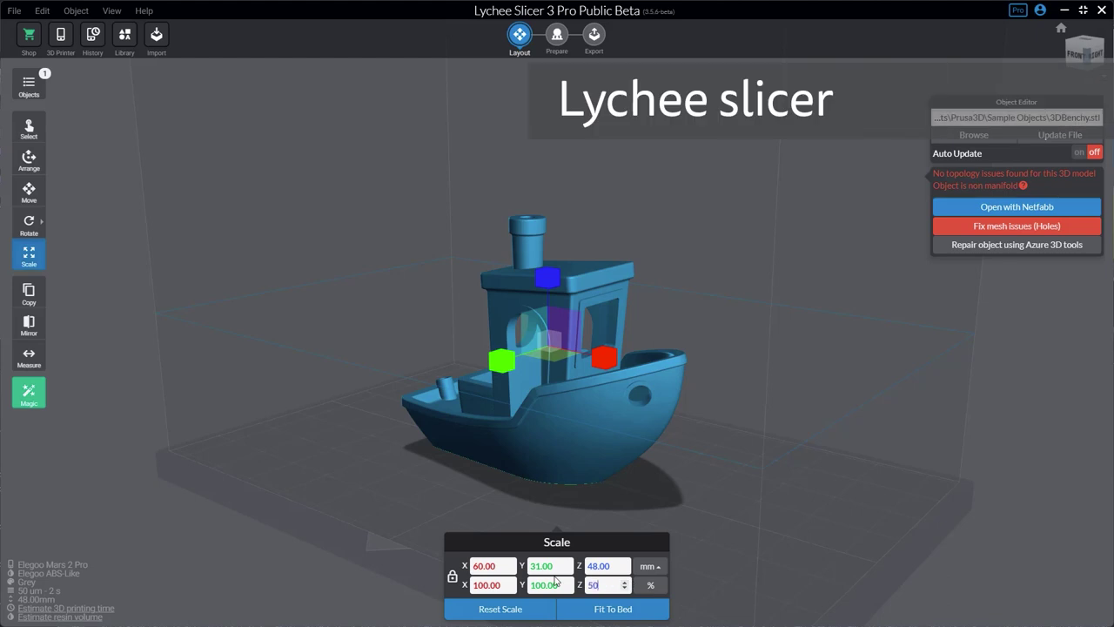
Apply the 50% Z scale to the Benchy and rotate it to a new tilt.
{"action": "key", "text": "Return"}
{"action": "left_click", "coordinate": [29, 225]}
{"action": "left_click_drag", "start_coordinate": [500, 410], "coordinate": [512, 375]}
Hollow the Benchy and inspect its hollow cross-section through the layers.
{"action": "left_click", "coordinate": [558, 35]}
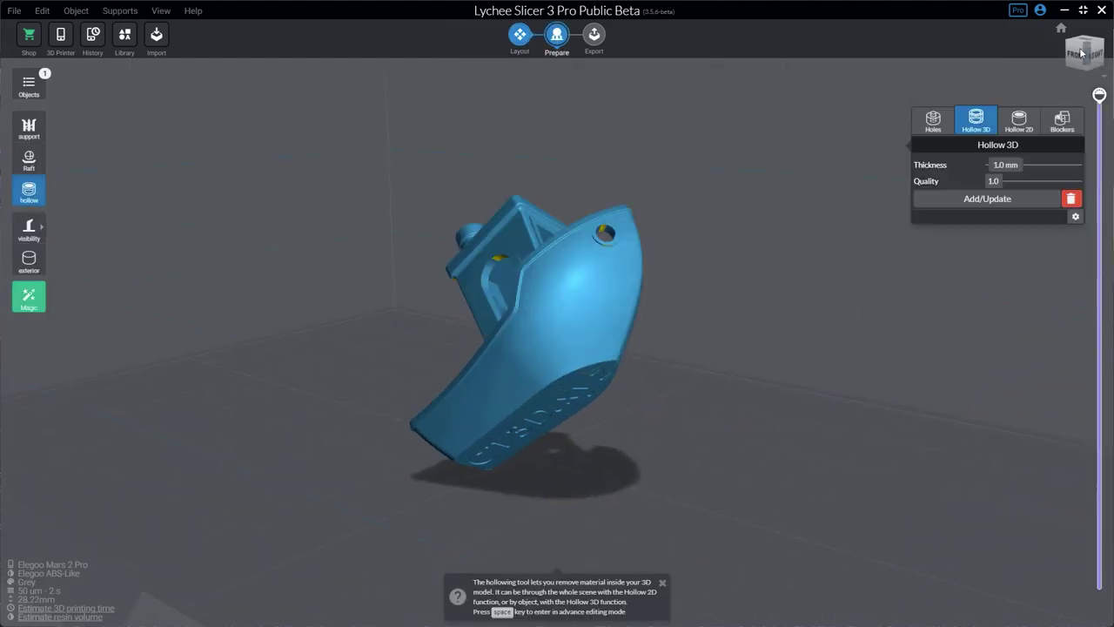
{"action": "left_click", "coordinate": [991, 200]}
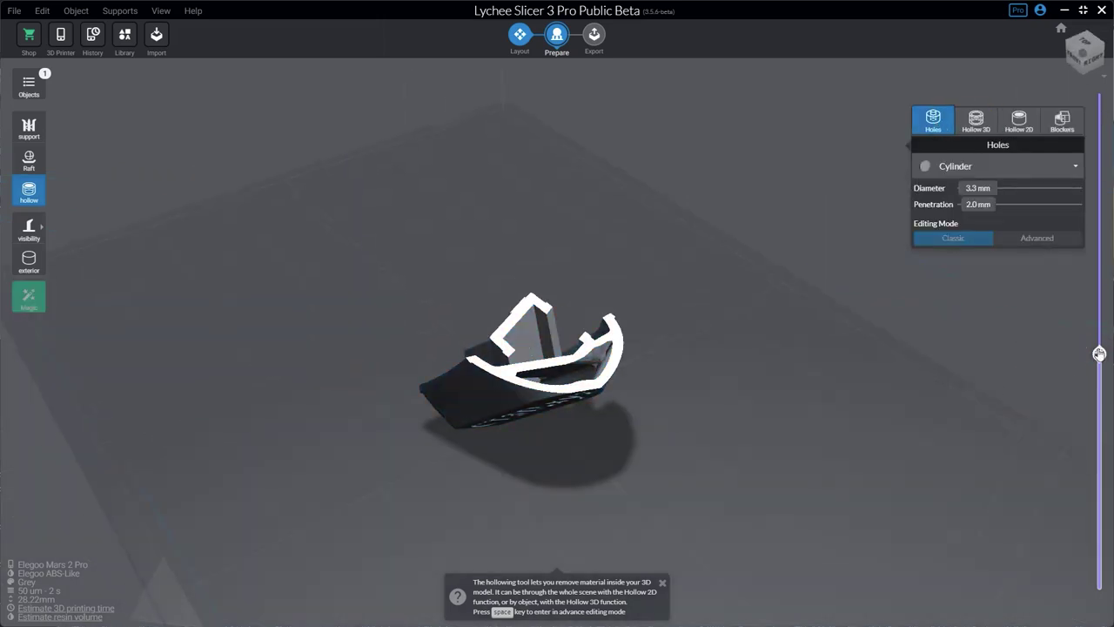
{"action": "left_click_drag", "start_coordinate": [1098, 353], "coordinate": [1099, 246]}
{"action": "left_click", "coordinate": [582, 353]}
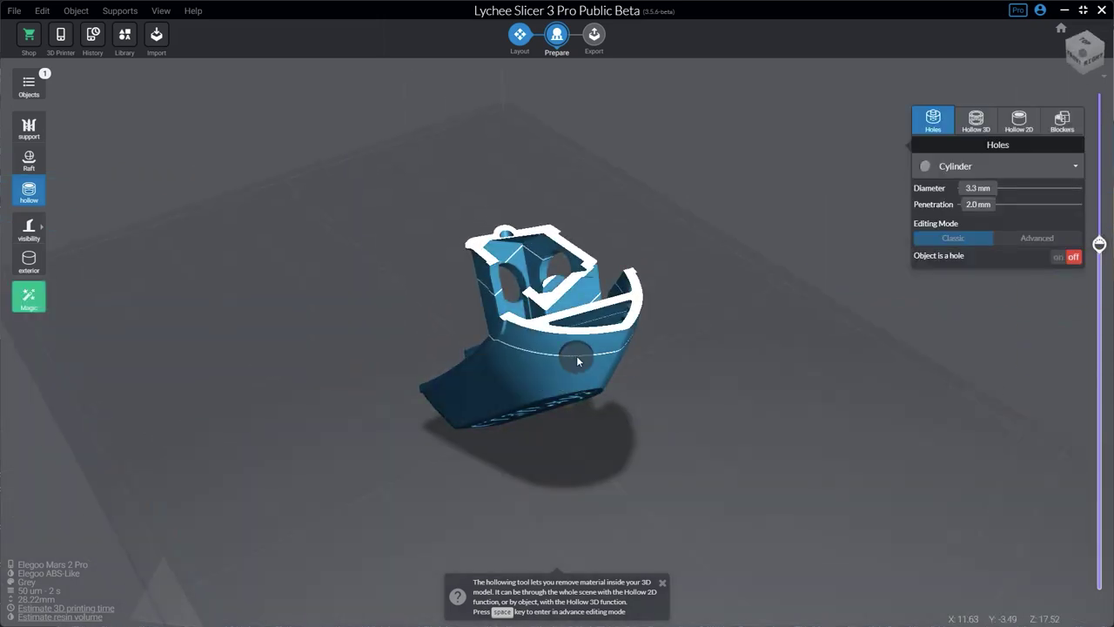
{"action": "right_click_drag", "start_coordinate": [588, 356], "coordinate": [753, 354]}
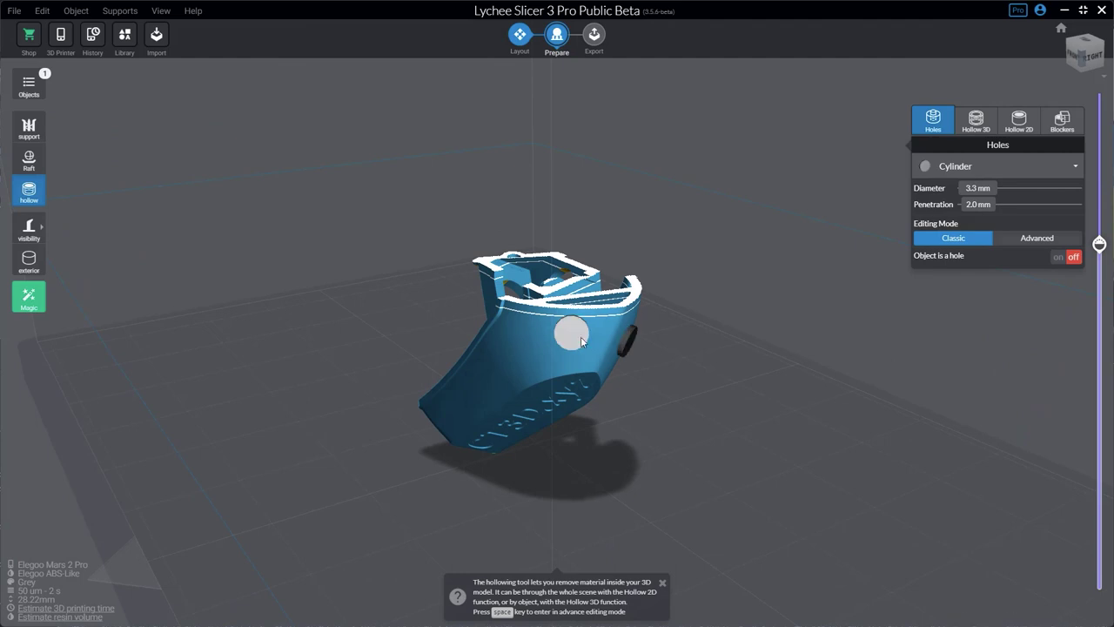
{"action": "right_click_drag", "start_coordinate": [978, 193], "coordinate": [877, 324]}
{"action": "right_click_drag", "start_coordinate": [773, 383], "coordinate": [16, 181]}
Generate automatic supports for the Benchy and inspect them from several angles.
{"action": "left_click", "coordinate": [29, 127]}
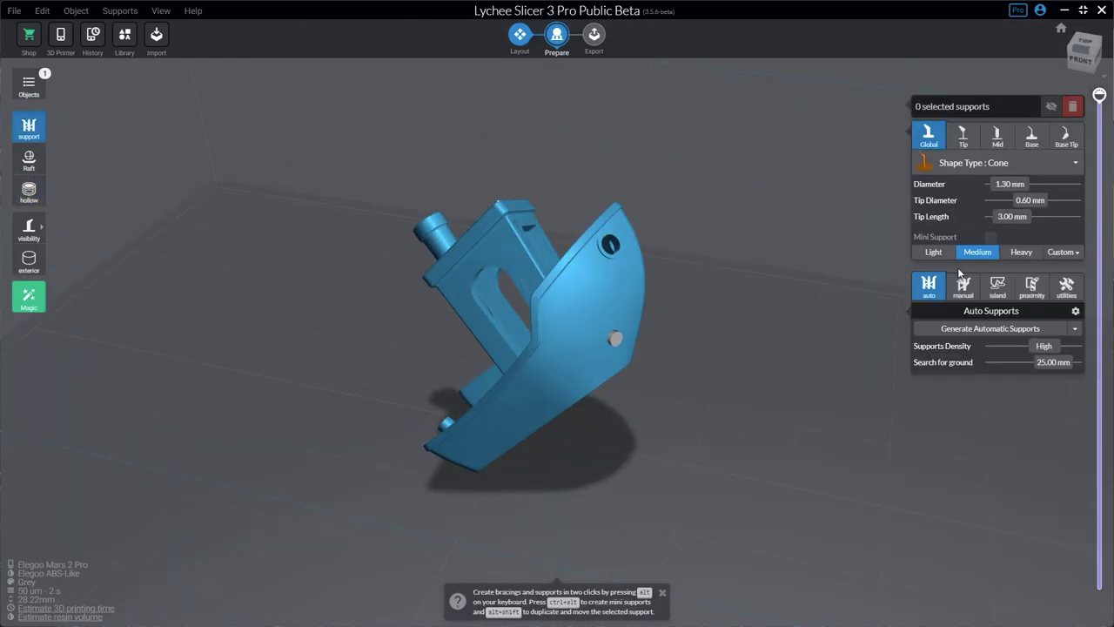
{"action": "left_click", "coordinate": [983, 328]}
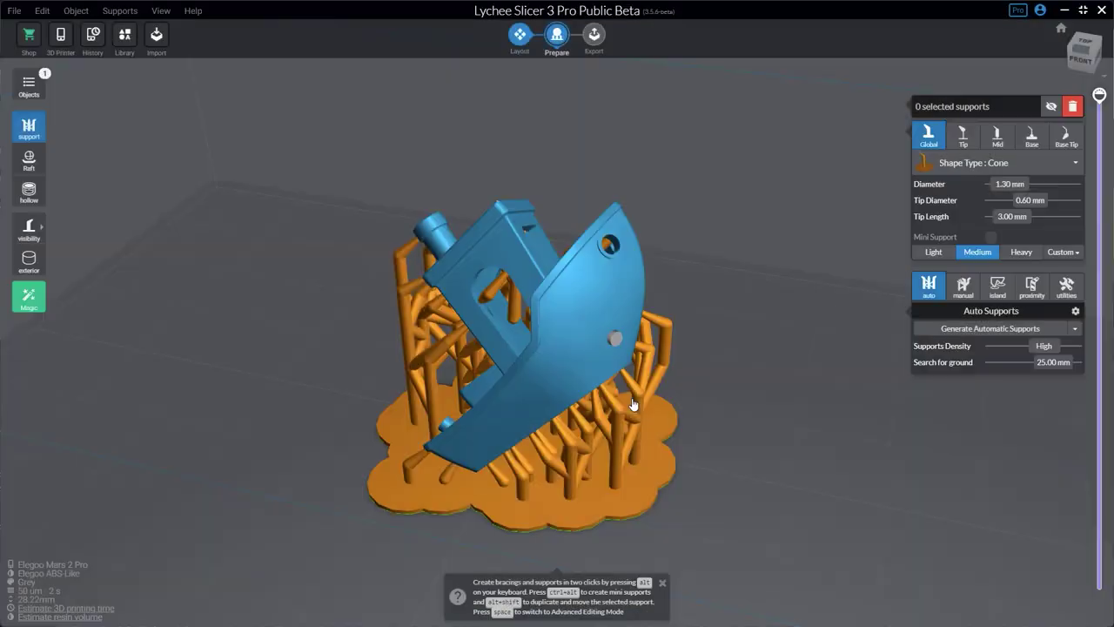
{"action": "mouse_move", "coordinate": [1100, 94]}
{"action": "left_mouse_down"}
{"action": "mouse_move", "coordinate": [1099, 549]}
{"action": "mouse_move", "coordinate": [1099, 94]}
{"action": "left_mouse_up"}
{"action": "left_click", "coordinate": [593, 35]}
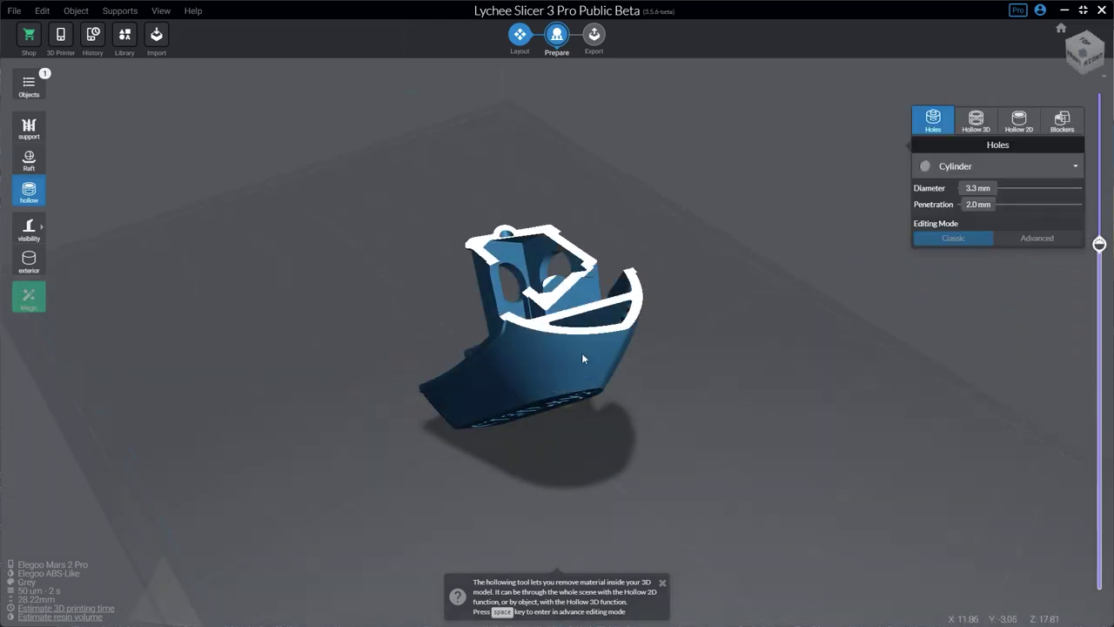
{"action": "left_click", "coordinate": [583, 358]}
{"action": "right_click_drag", "start_coordinate": [623, 366], "coordinate": [568, 364]}
{"action": "right_click_drag", "start_coordinate": [643, 372], "coordinate": [836, 354]}
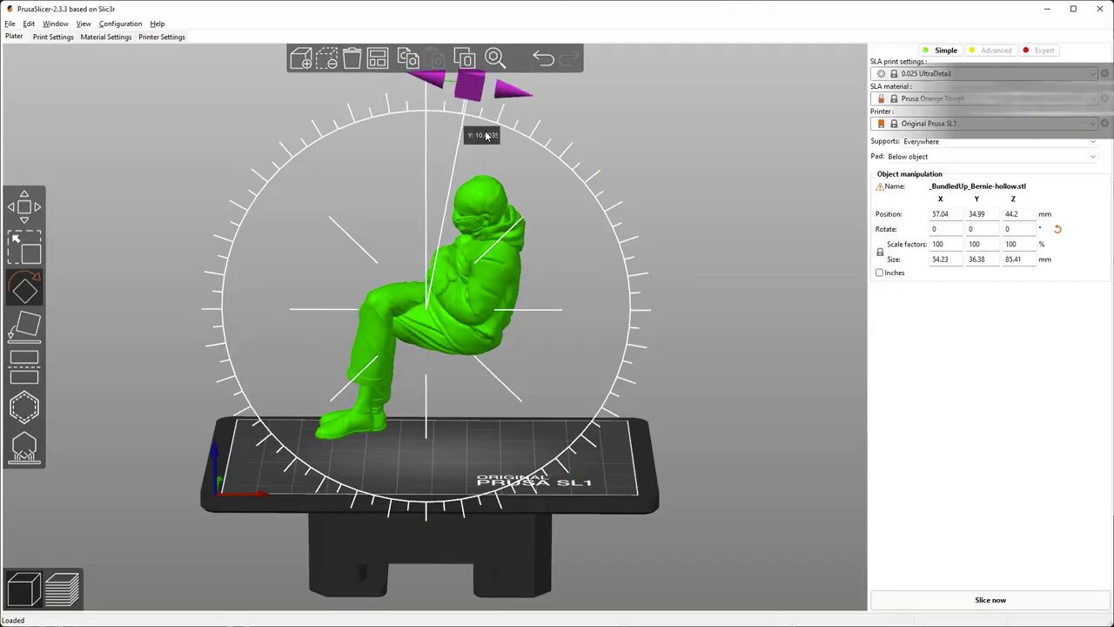
Flip the Bernie model nearly upside down and bring up the SLA support point settings.
{"action": "left_click_drag", "start_coordinate": [486, 135], "coordinate": [684, 564]}
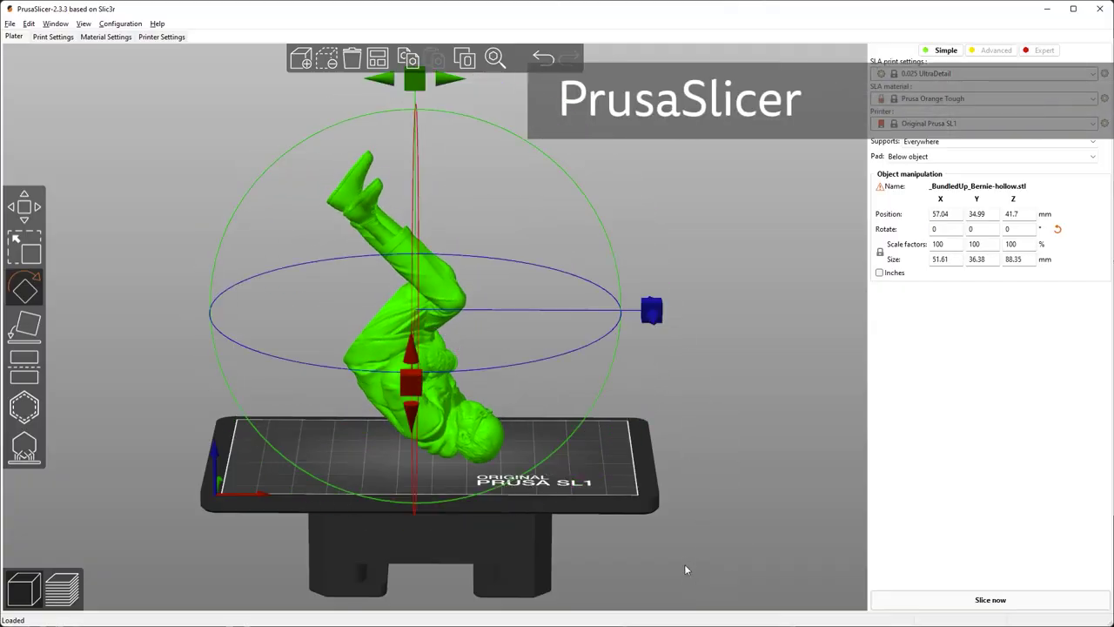
{"action": "left_click", "coordinate": [723, 355]}
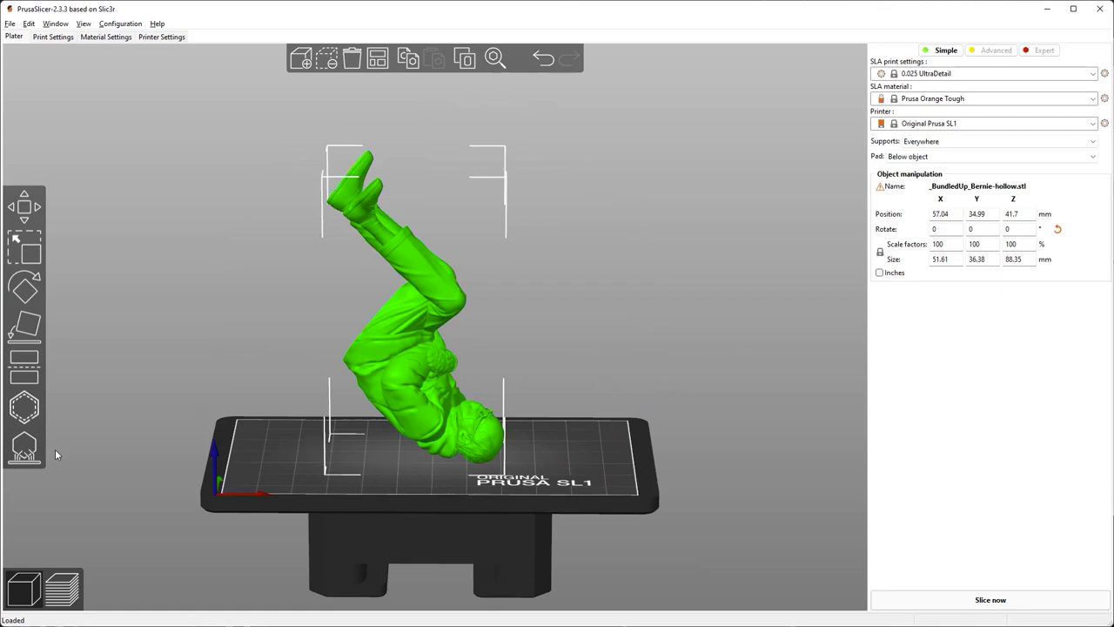
{"action": "left_click", "coordinate": [14, 443]}
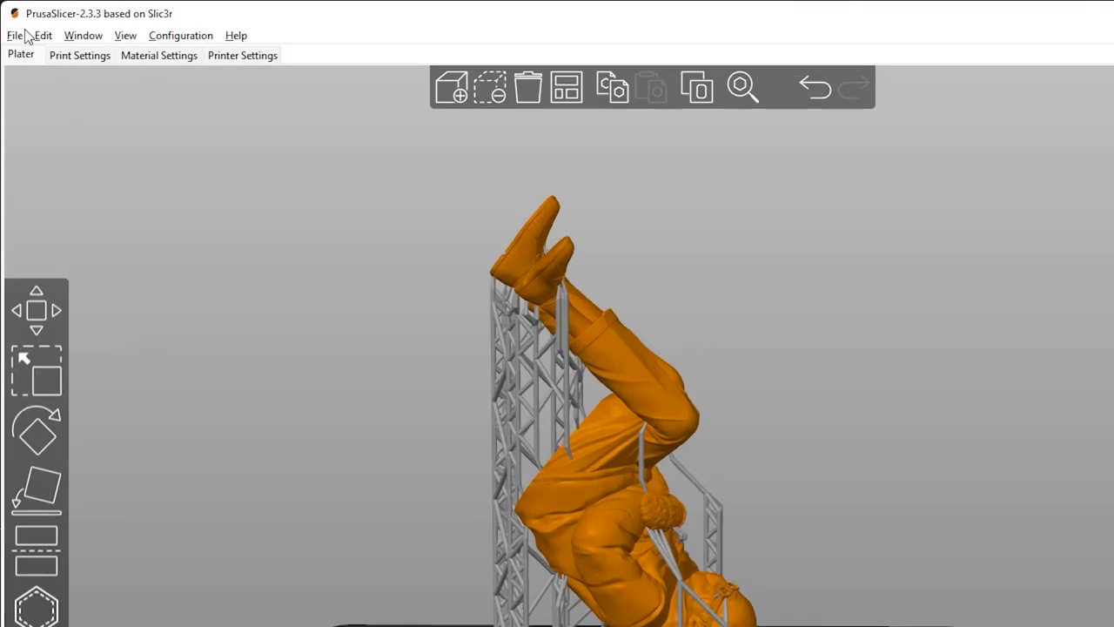
Show the File > Export submenu for the supported Bernie model.
{"action": "left_click", "coordinate": [11, 24]}
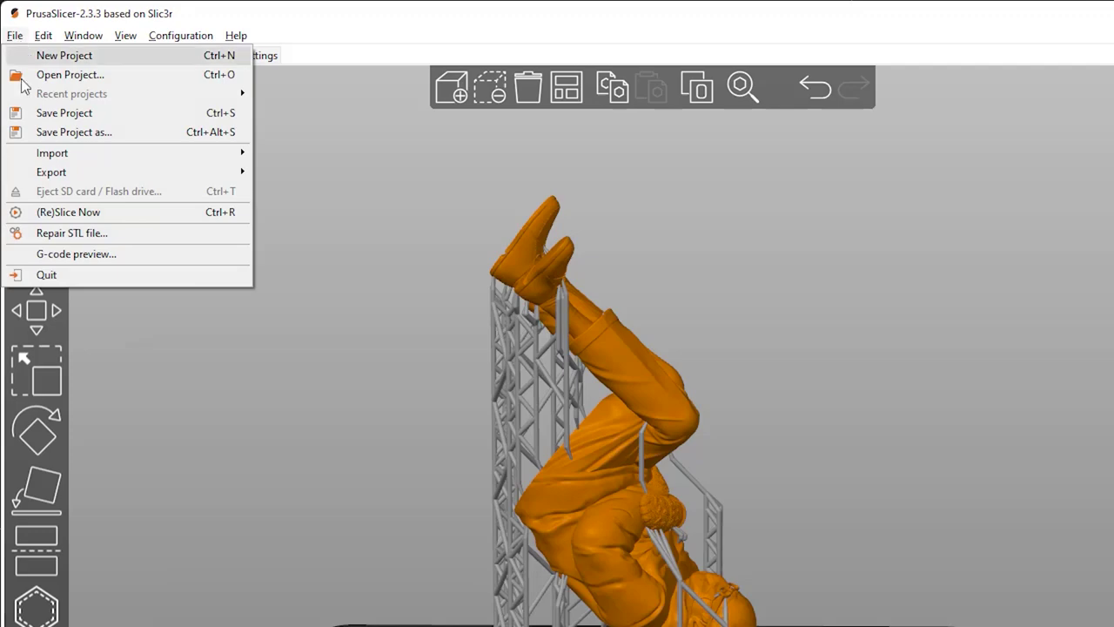
{"action": "mouse_move", "coordinate": [52, 173]}
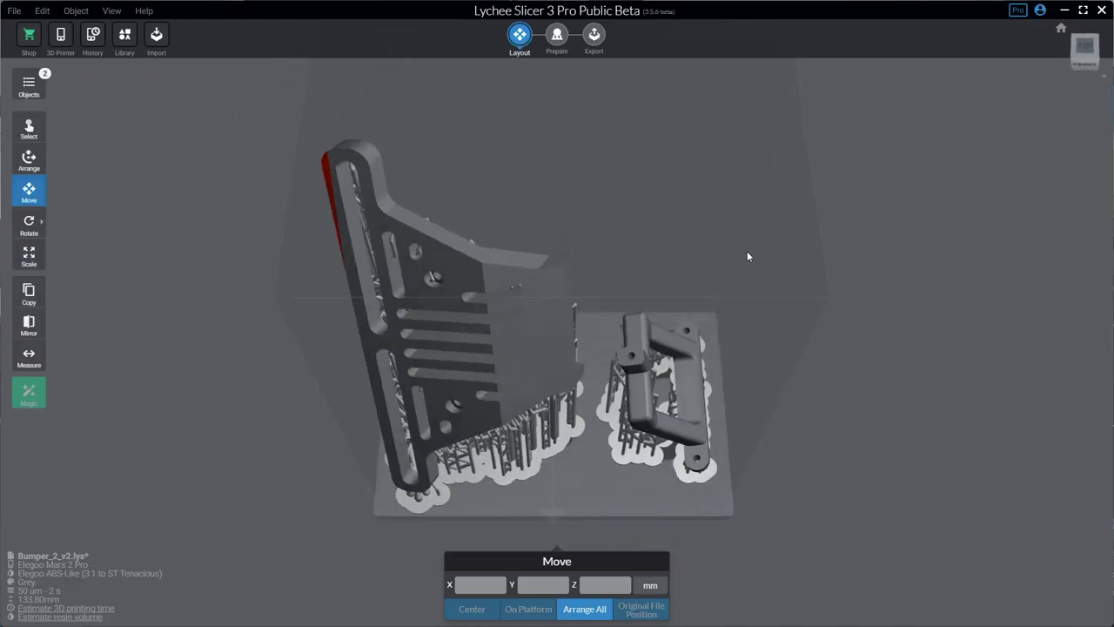
Select the large blue bumper part and shift it slightly across the plate.
{"action": "left_click_drag", "start_coordinate": [746, 251], "coordinate": [897, 200]}
{"action": "left_click", "coordinate": [468, 189]}
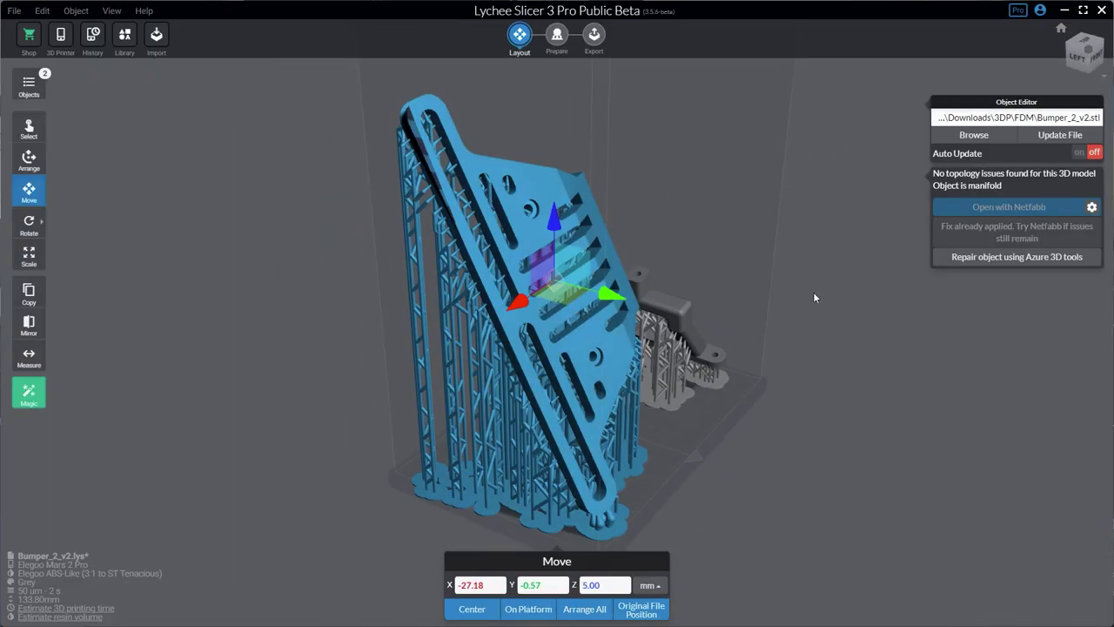
{"action": "left_click_drag", "start_coordinate": [859, 298], "coordinate": [519, 302]}
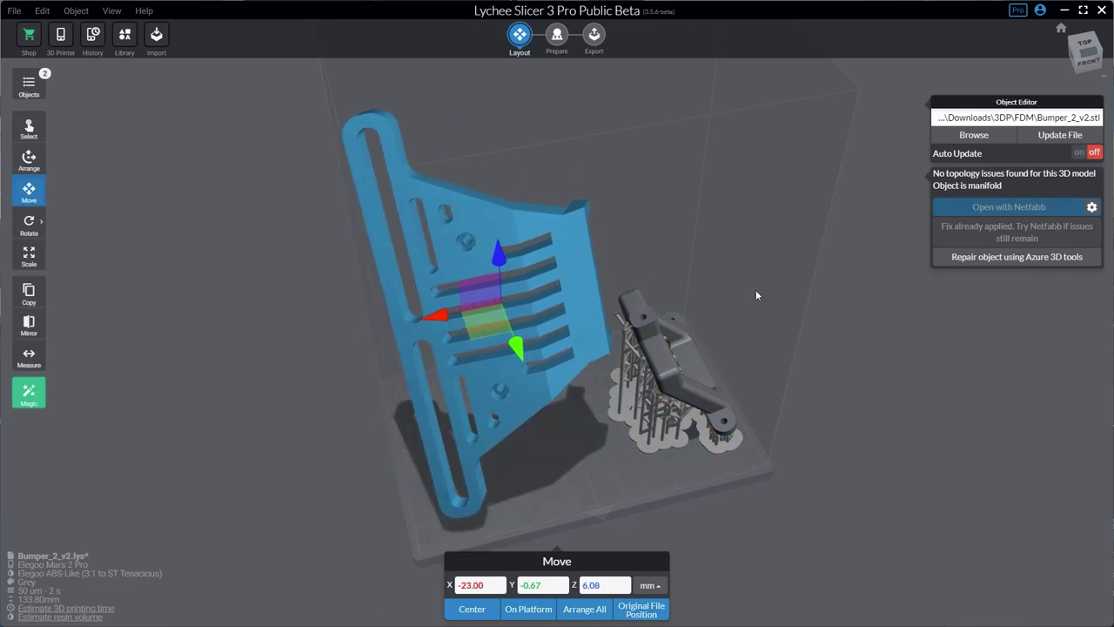
{"action": "left_click_drag", "start_coordinate": [837, 339], "coordinate": [754, 435]}
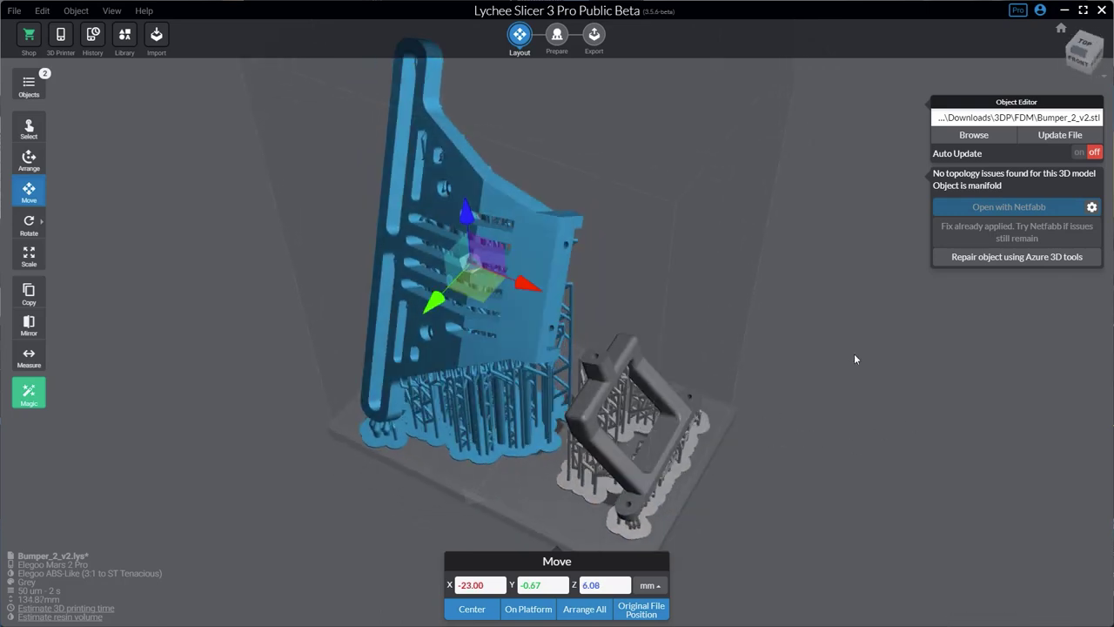
{"action": "left_click_drag", "start_coordinate": [441, 398], "coordinate": [922, 261]}
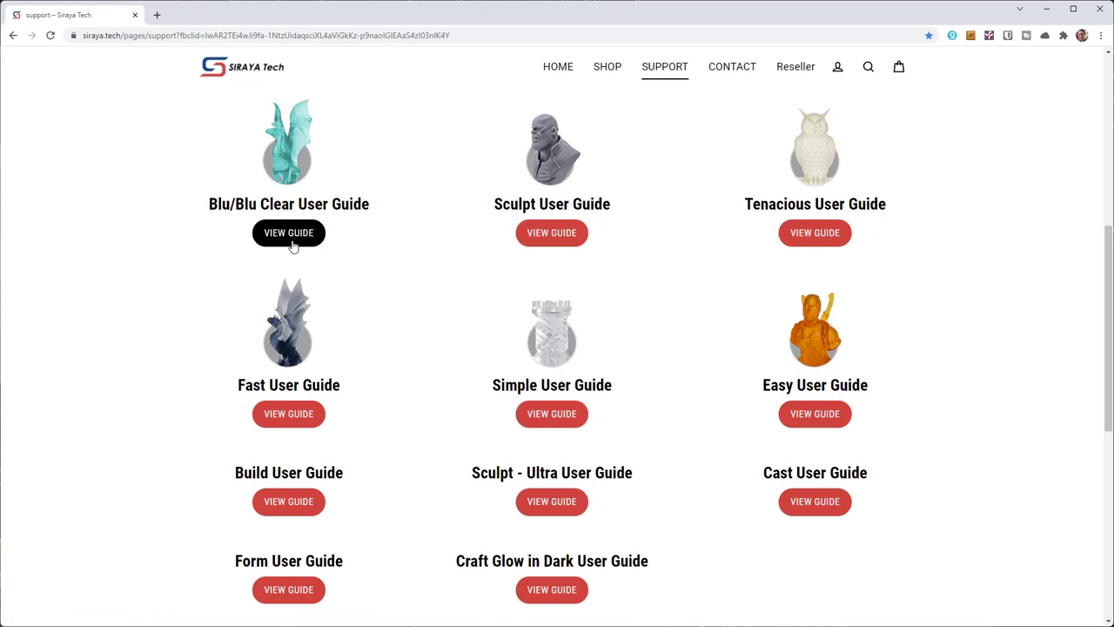
Open the Blu resin user guide and scroll down to its Cleaning section.
{"action": "left_click", "coordinate": [280, 233]}
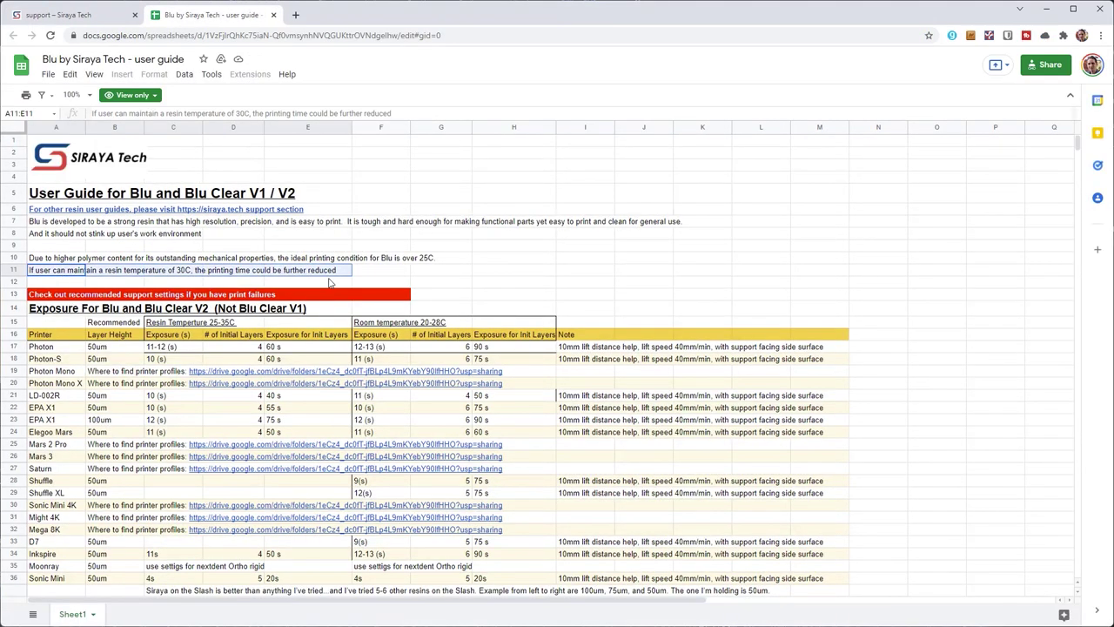
{"action": "scroll", "coordinate": [331, 283], "scroll_direction": "down", "scroll_amount": 15}
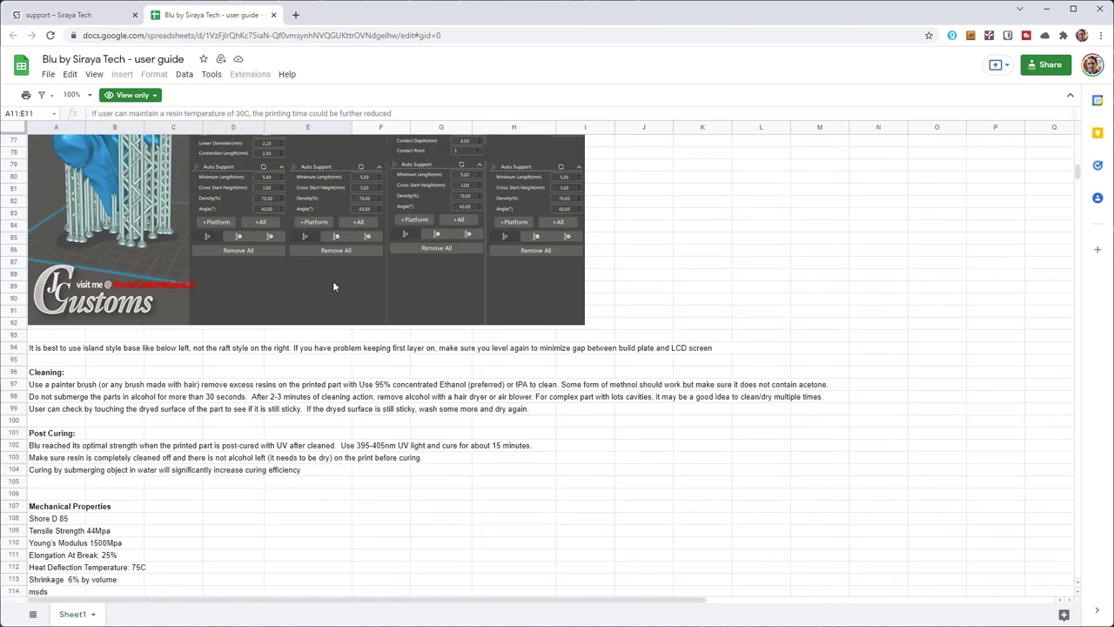
{"action": "scroll", "coordinate": [334, 285], "scroll_direction": "down", "scroll_amount": 3}
{"action": "left_click_drag", "start_coordinate": [32, 252], "coordinate": [779, 359]}
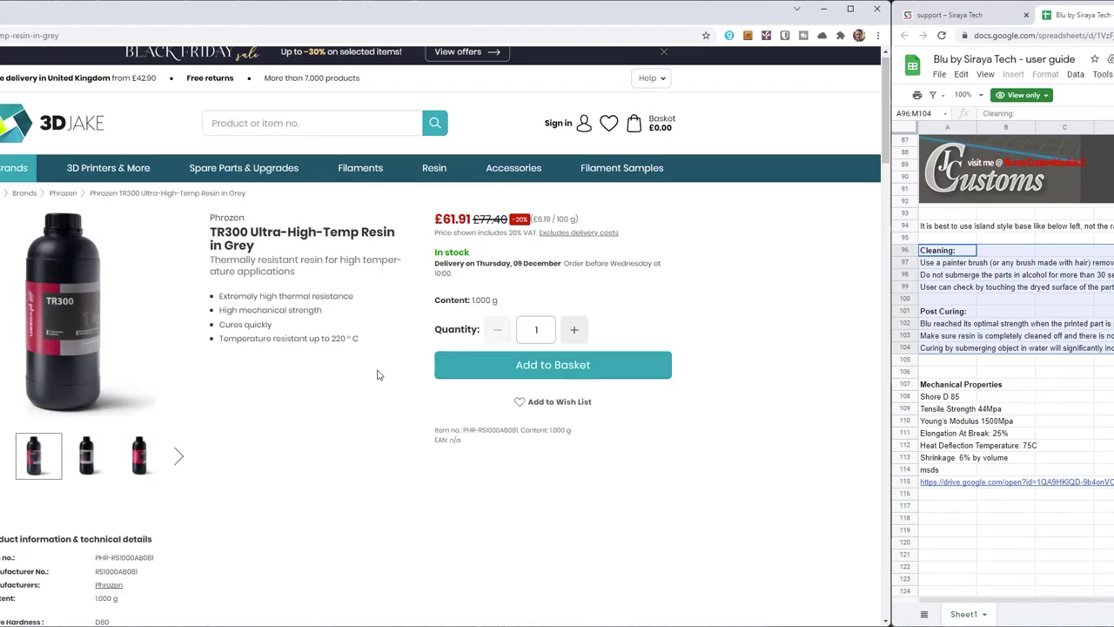
{"action": "scroll", "coordinate": [601, 374], "scroll_direction": "down", "scroll_amount": 5}
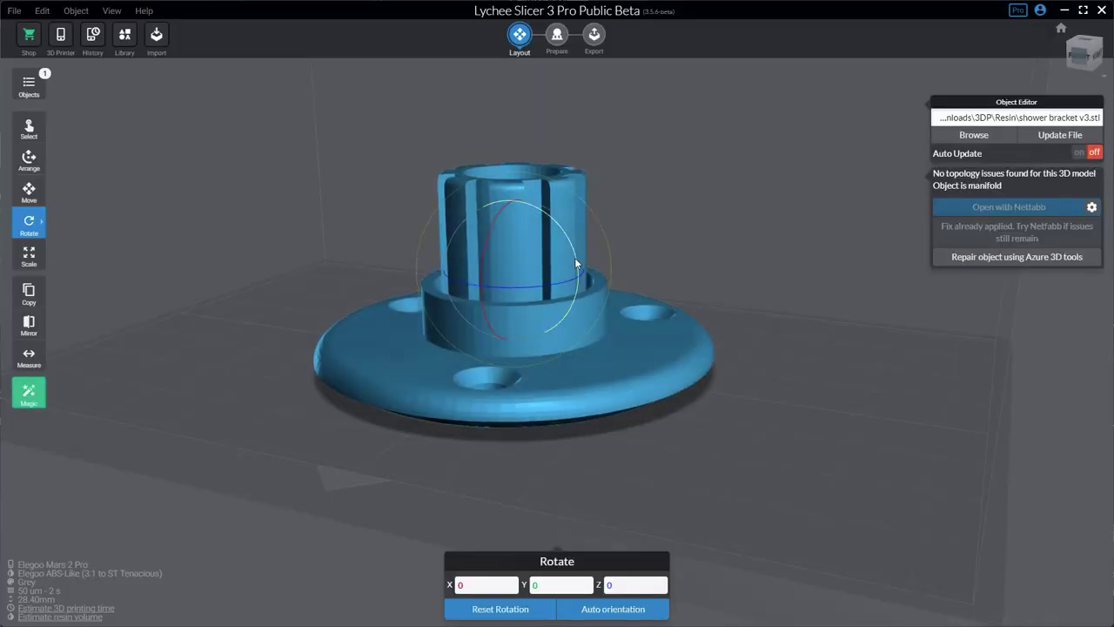
Tilt the shower bracket on its Y axis and generate automatic supports for it.
{"action": "left_click_drag", "start_coordinate": [574, 258], "coordinate": [599, 204]}
{"action": "left_click", "coordinate": [557, 36]}
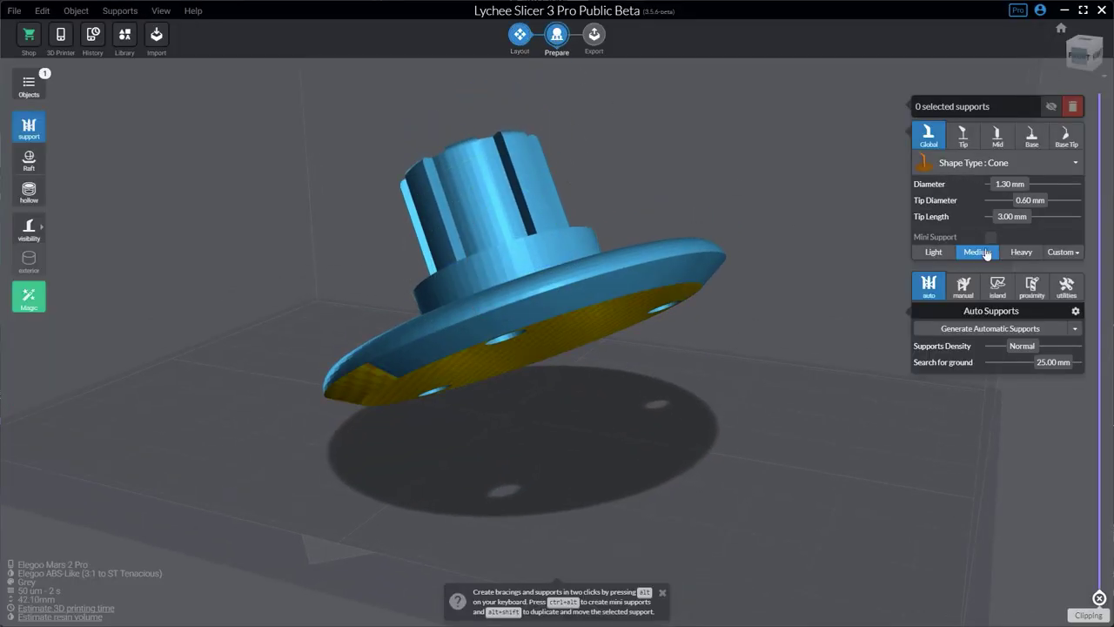
{"action": "left_click", "coordinate": [993, 329]}
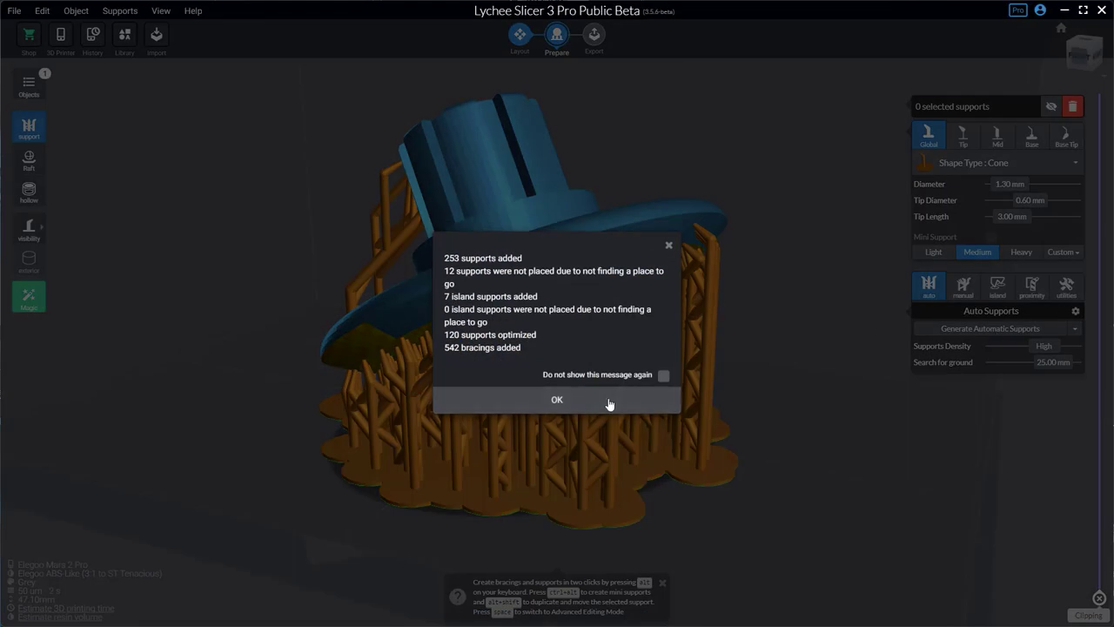
{"action": "left_click", "coordinate": [554, 397]}
Search the bracket for unsupported islands, then select the large bumper part again.
{"action": "left_click", "coordinate": [997, 287]}
{"action": "left_click", "coordinate": [1024, 329]}
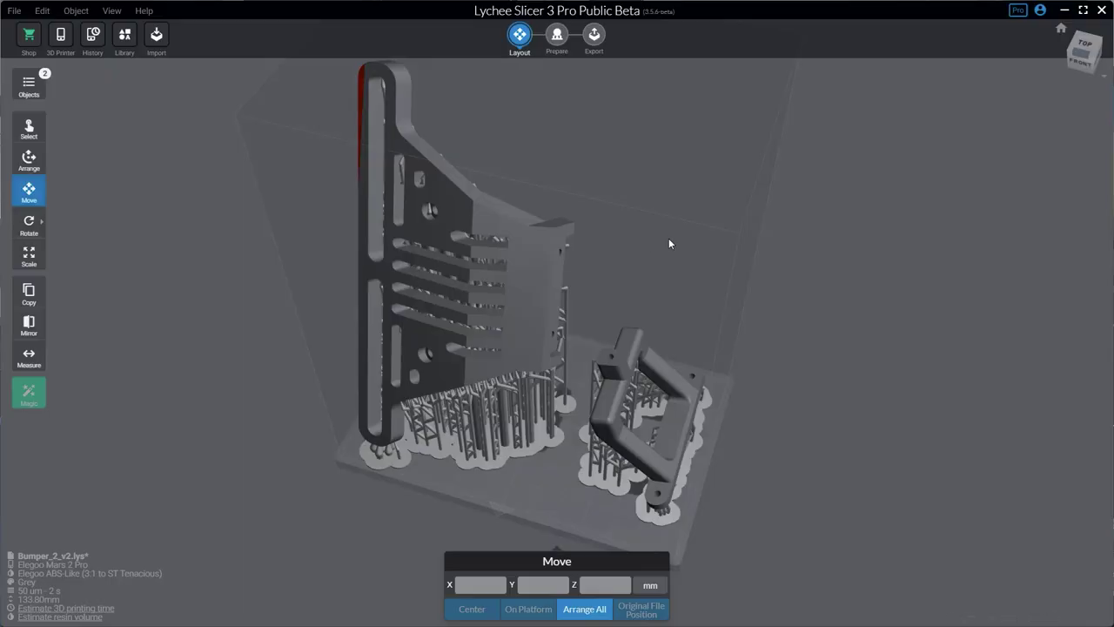
{"action": "left_click_drag", "start_coordinate": [667, 241], "coordinate": [488, 196]}
{"action": "left_click", "coordinate": [468, 190]}
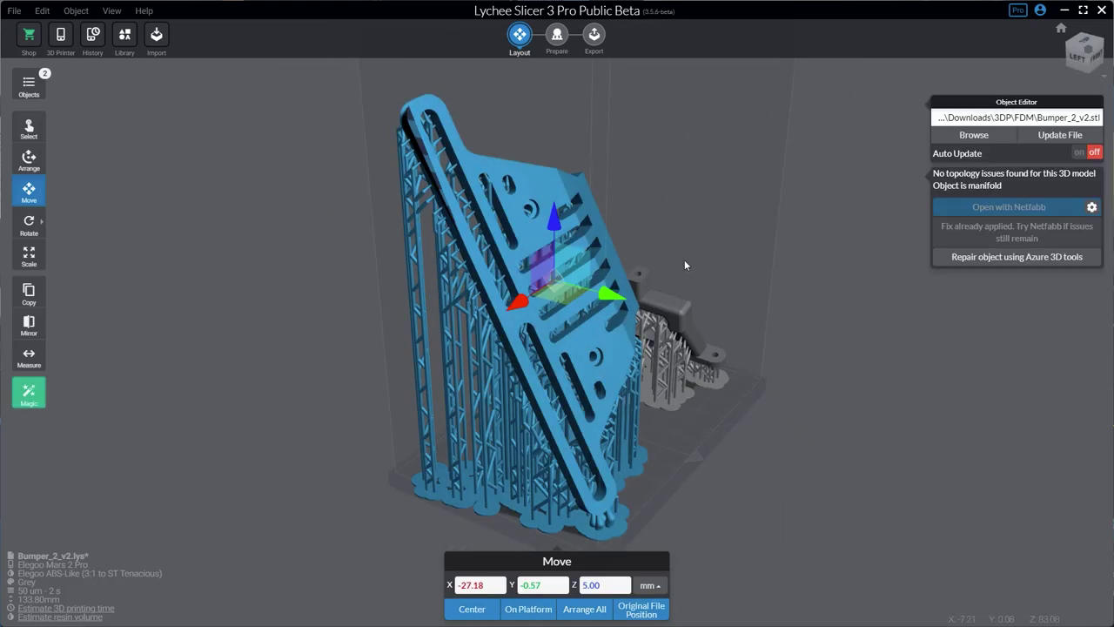